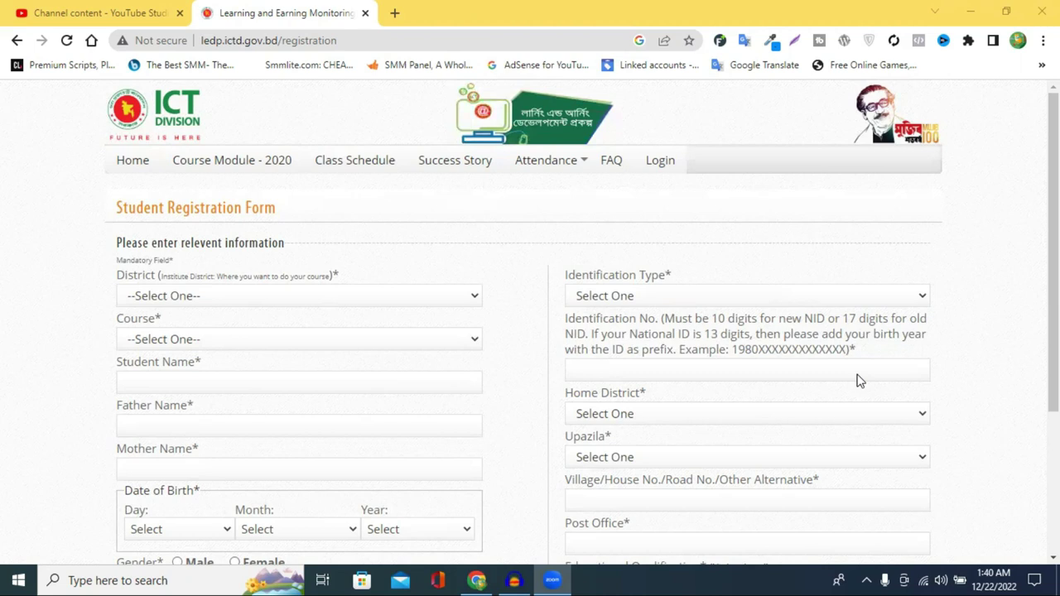
scroll(507, 274, down, 1)
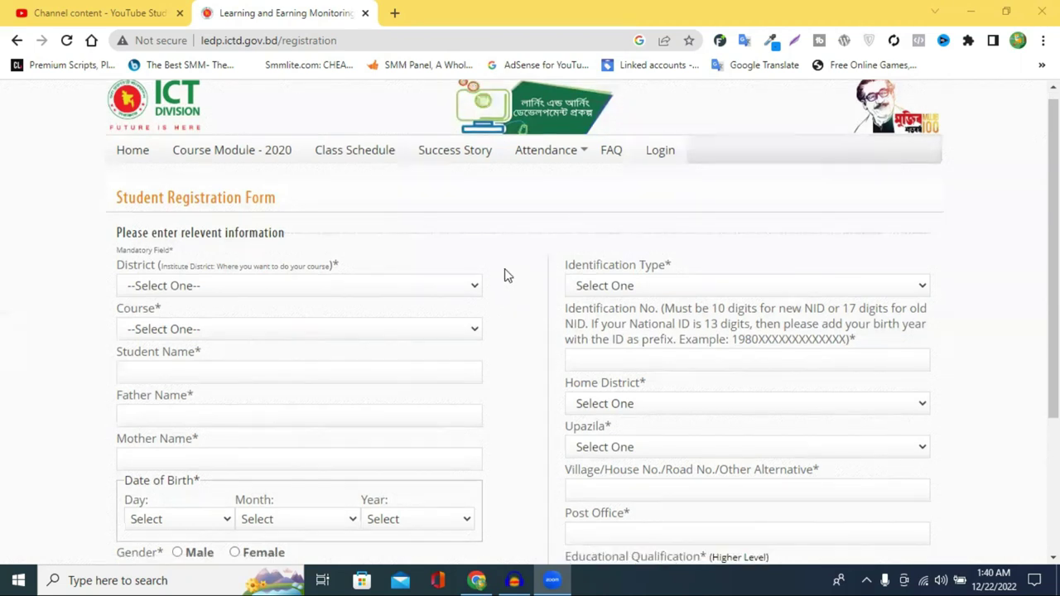
scroll(394, 228, down, 1)
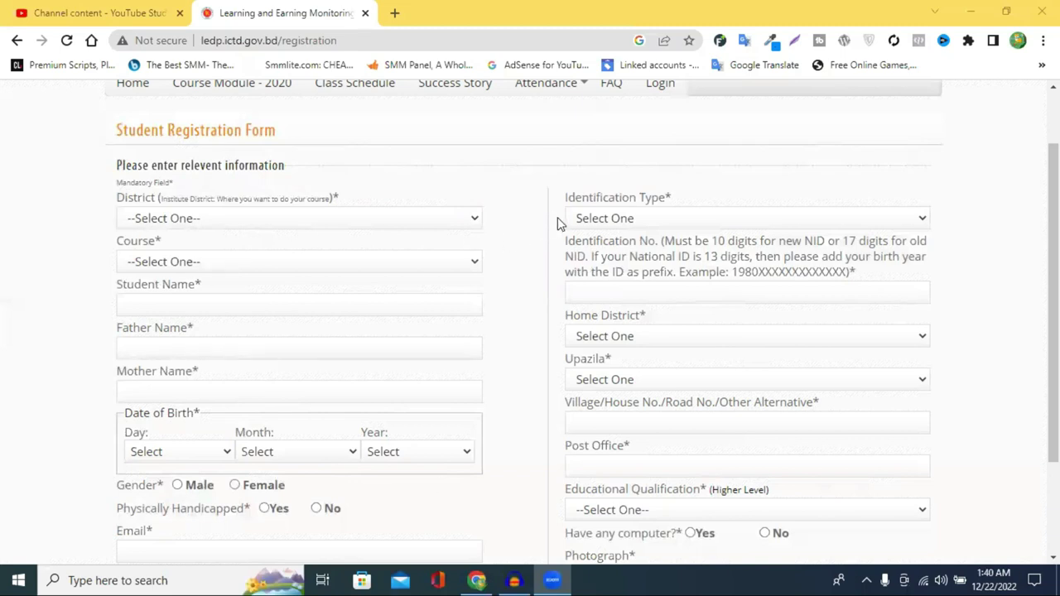
scroll(273, 234, up, 1)
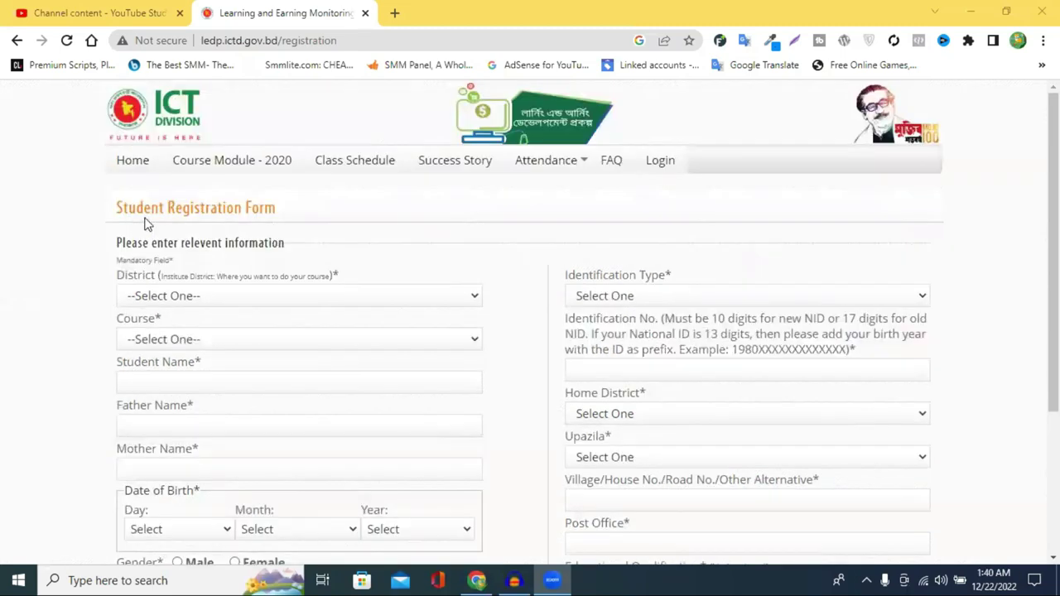
scroll(157, 227, down, 1)
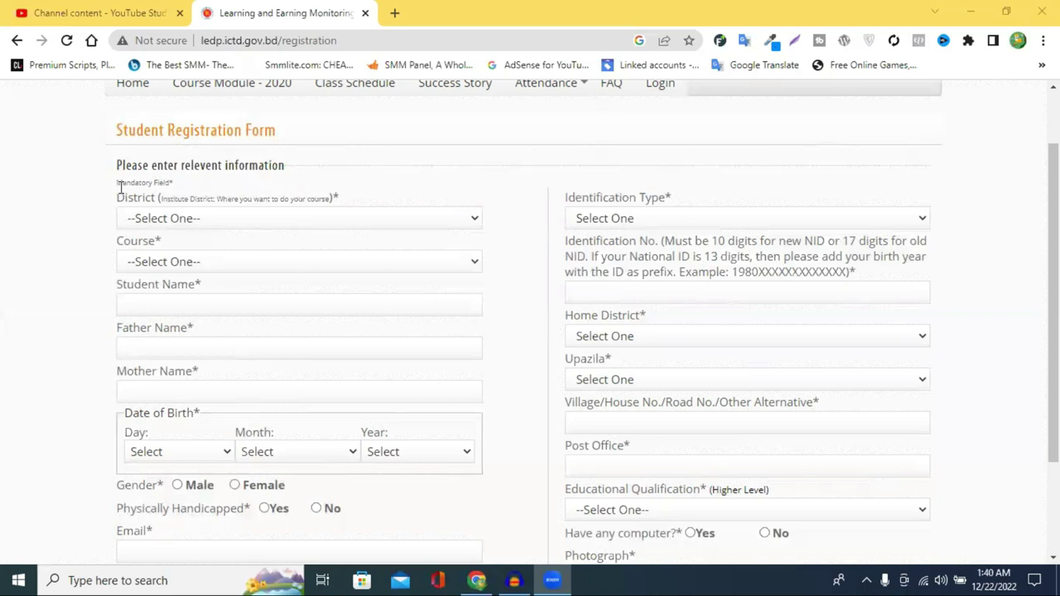
drag(116, 134, 309, 138)
click(328, 136)
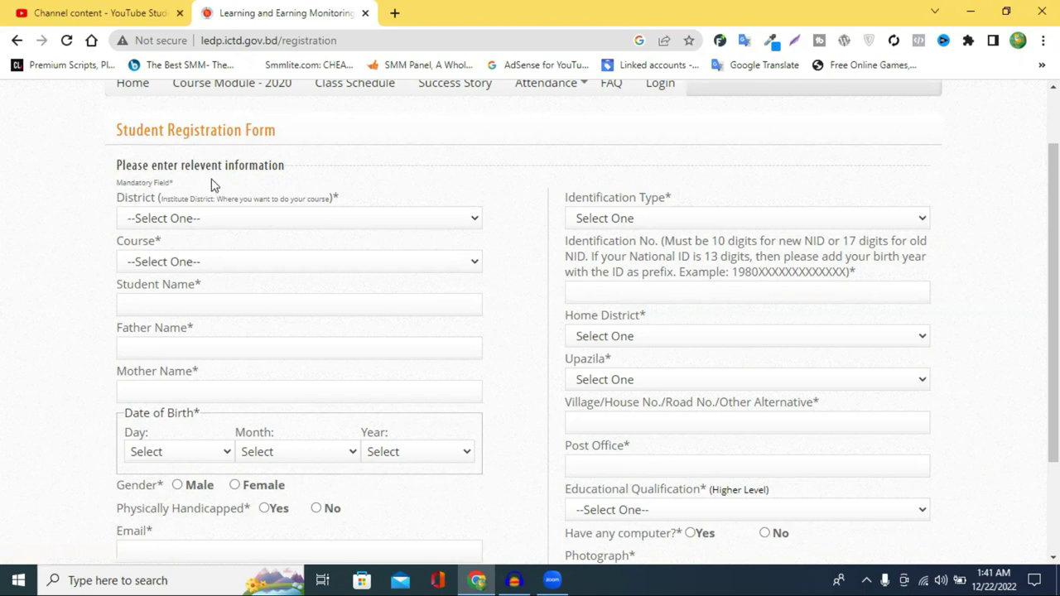
Choose Tangail as the district and bring up the list of 2020 courses.
click(195, 220)
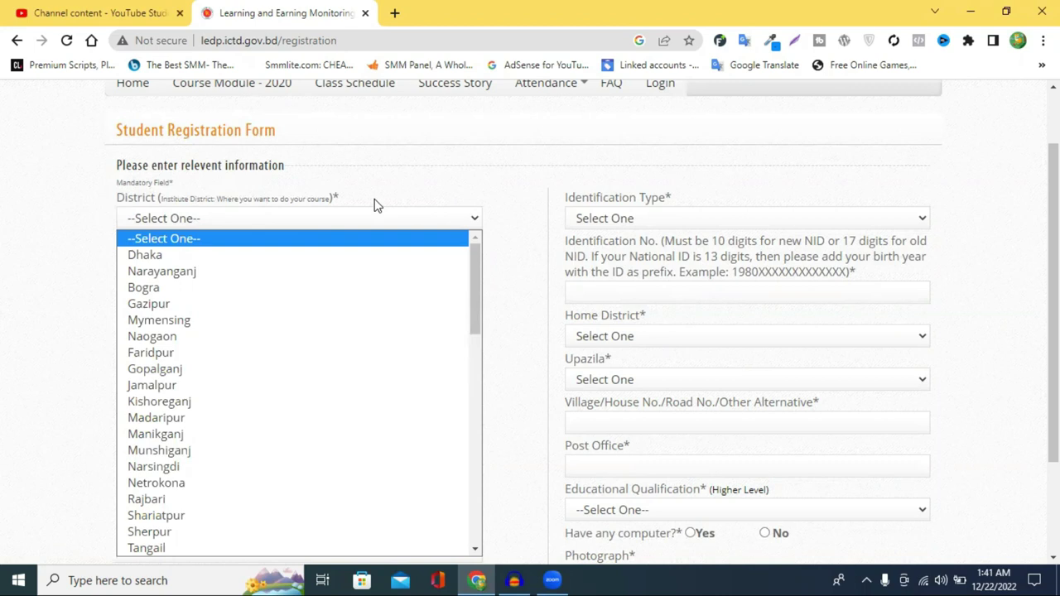
click(192, 548)
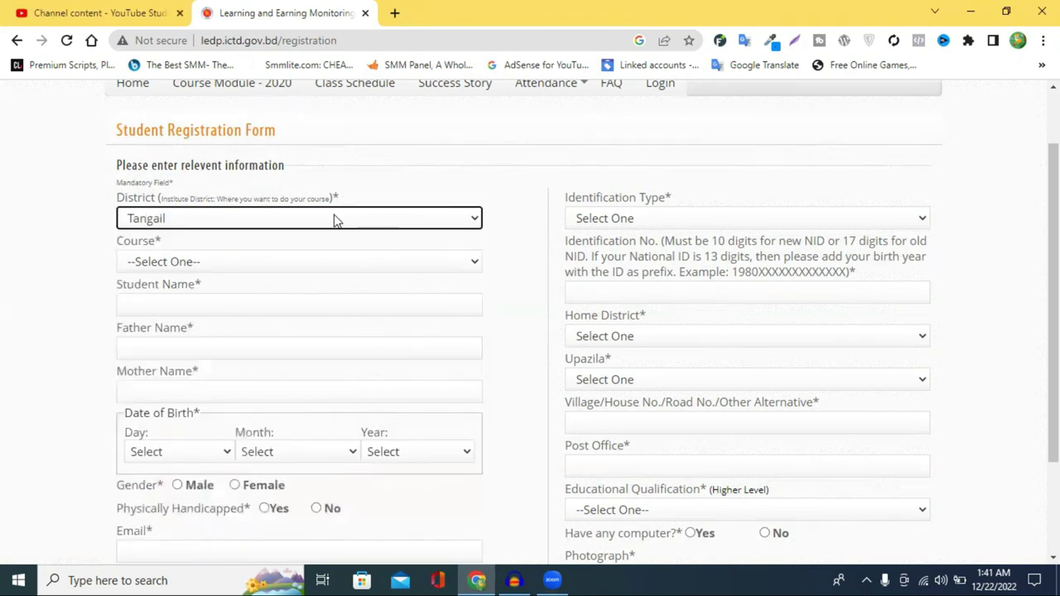
click(206, 265)
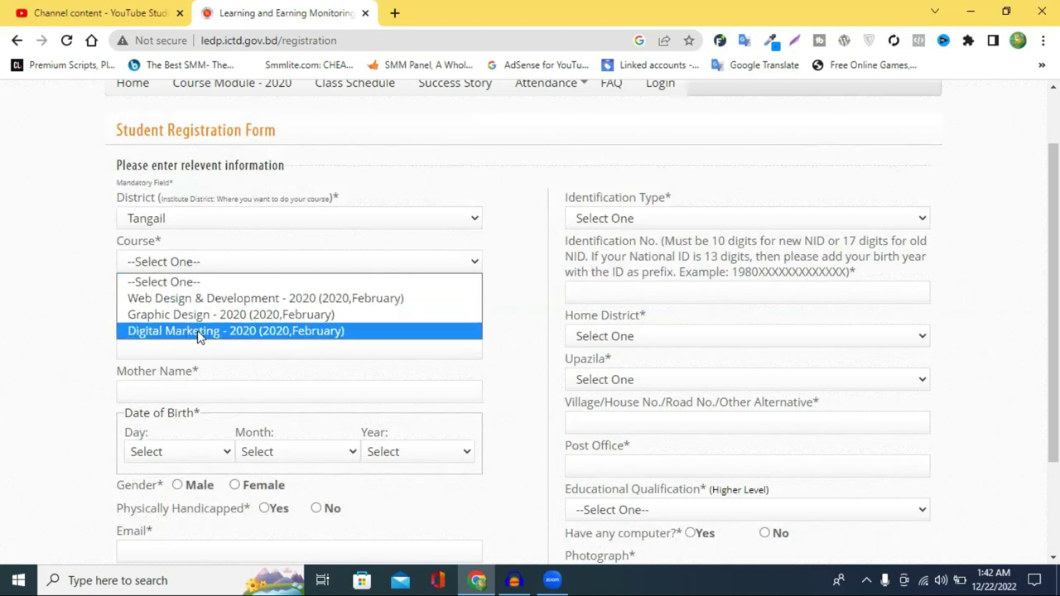
Choose Digital Marketing - 2020 as the course and enter the student's full name.
click(199, 331)
scroll(204, 295, down, 1)
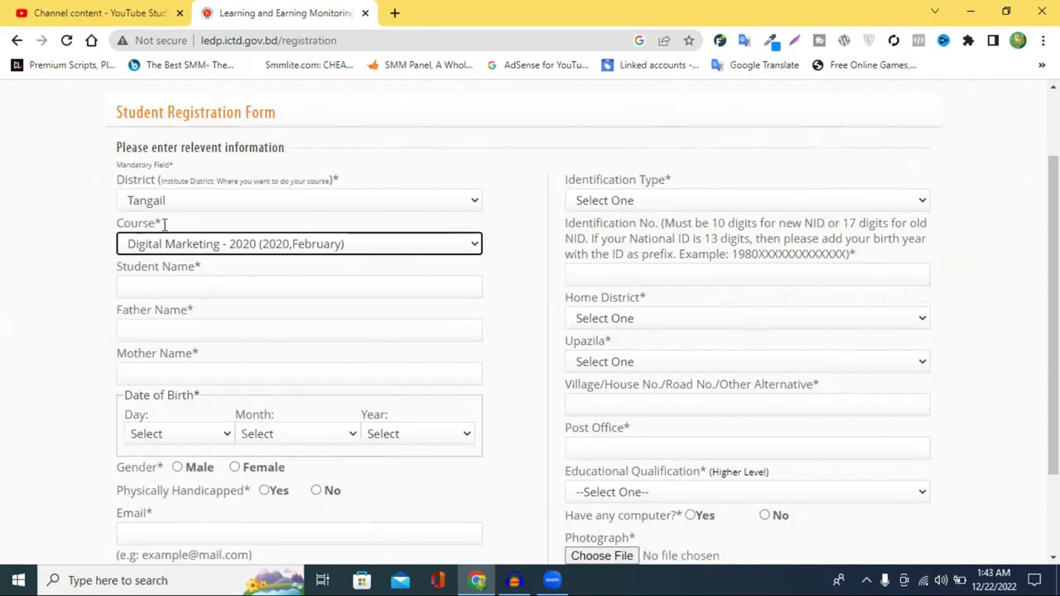
scroll(164, 224, down, 1)
click(164, 225)
click(159, 226)
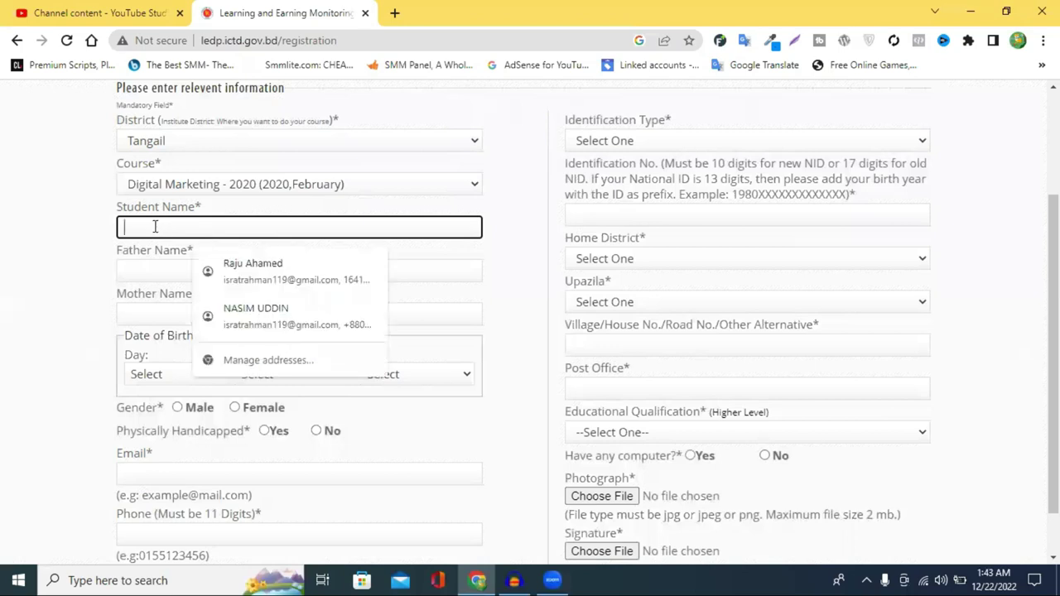
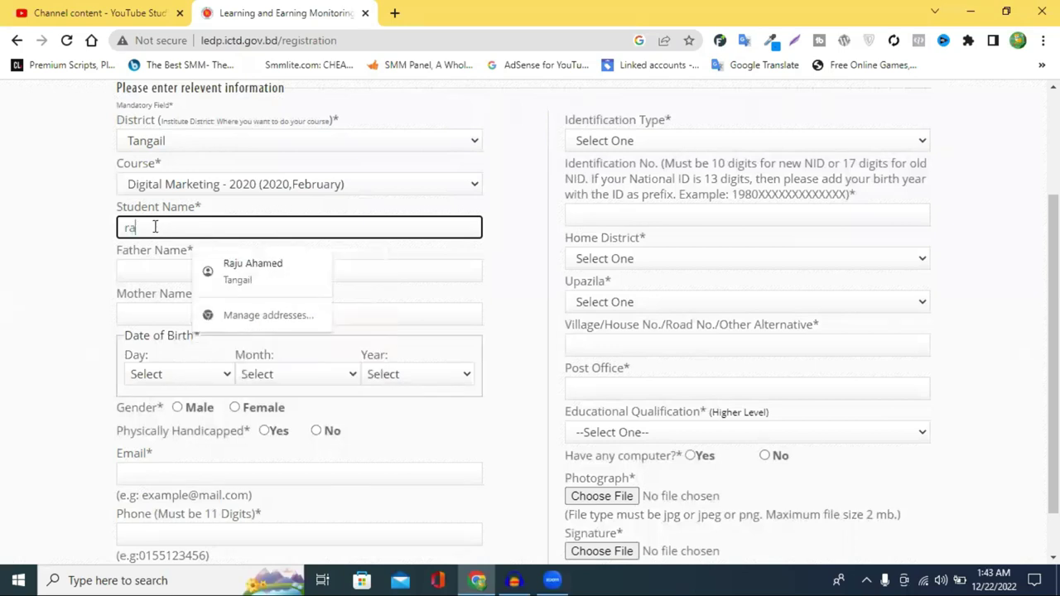
click(64, 254)
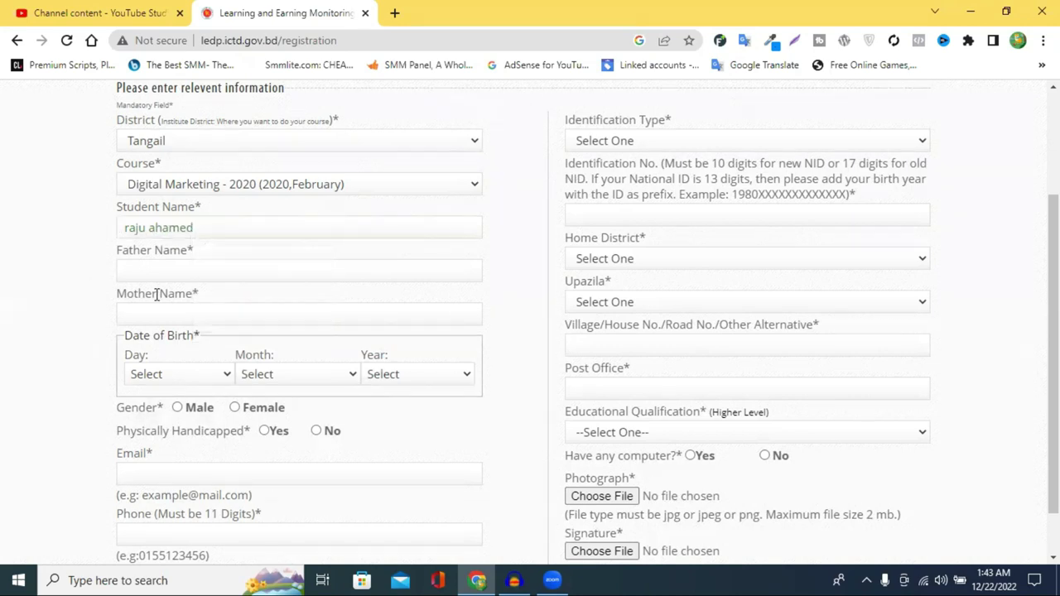
Enter the father's name, then move into the Mother Name field.
click(176, 279)
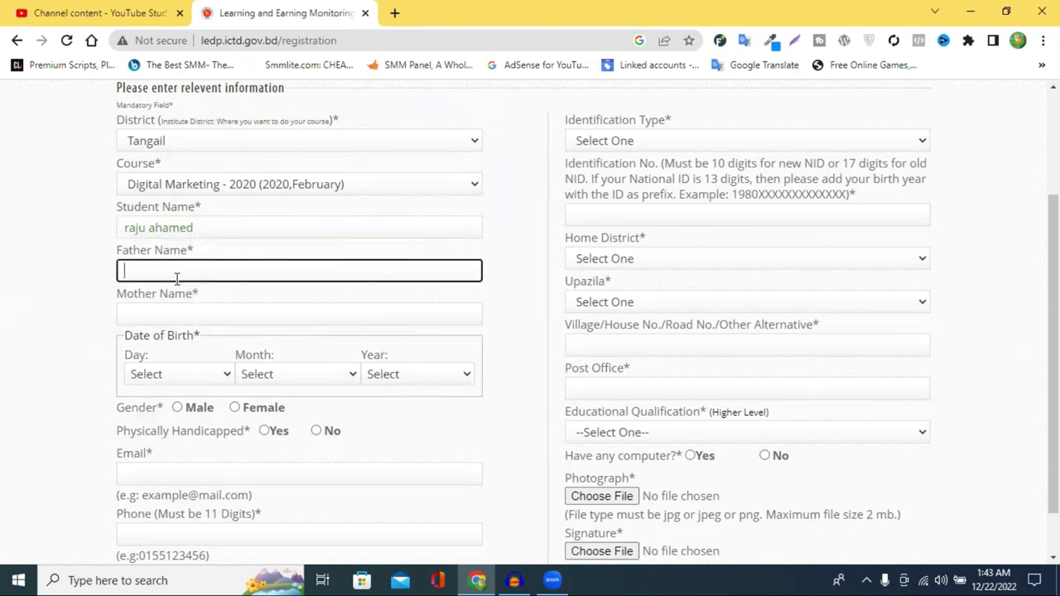
text(shahid)
double_click(176, 279)
click(150, 333)
click(155, 311)
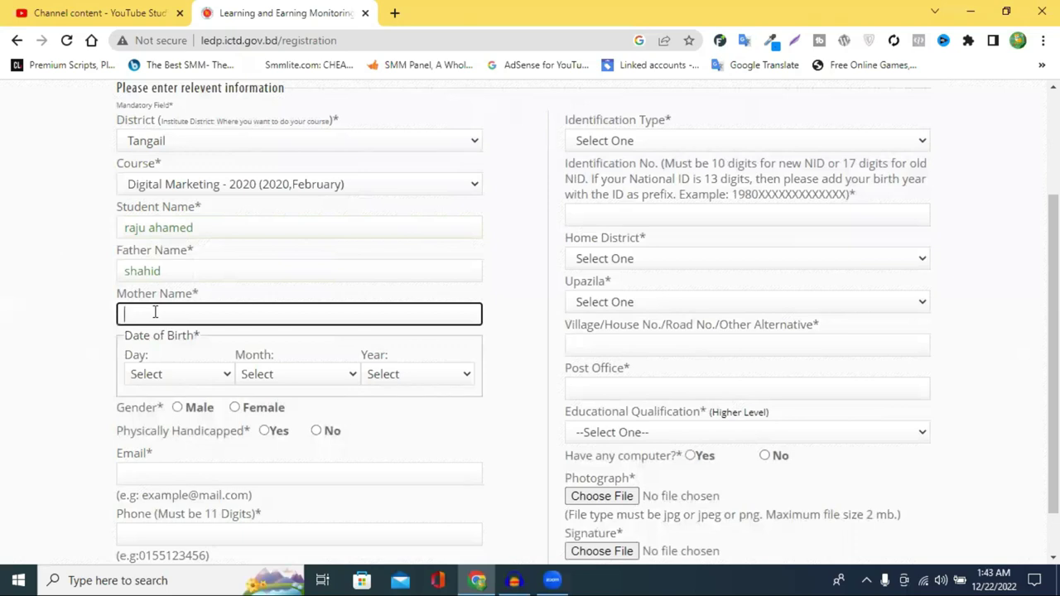
click(141, 301)
click(144, 311)
Type the mother's name into the Mother Name field.
text(h)
key(BackSpace)
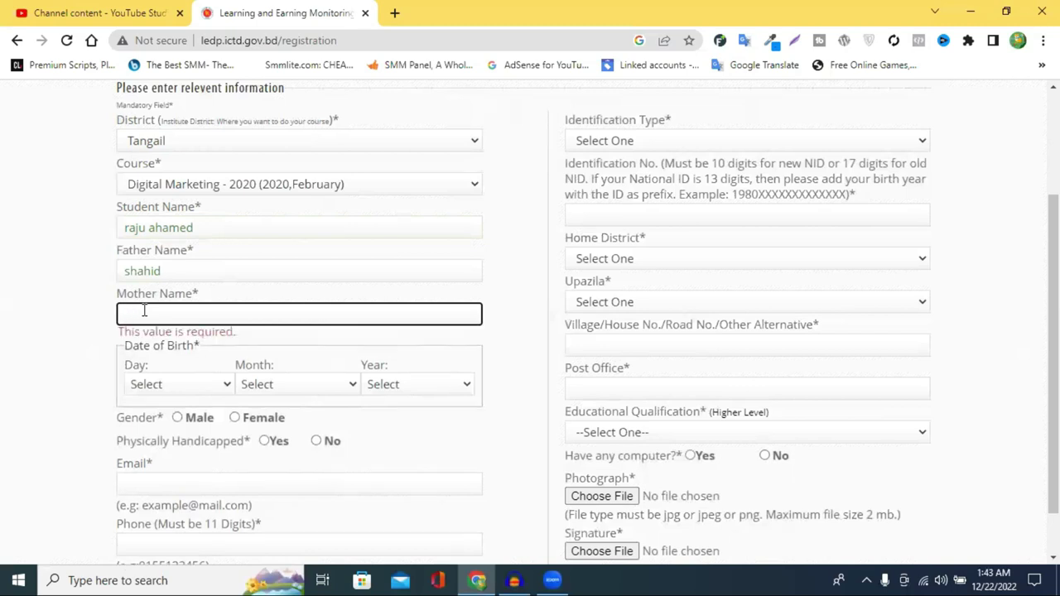
text(hu)
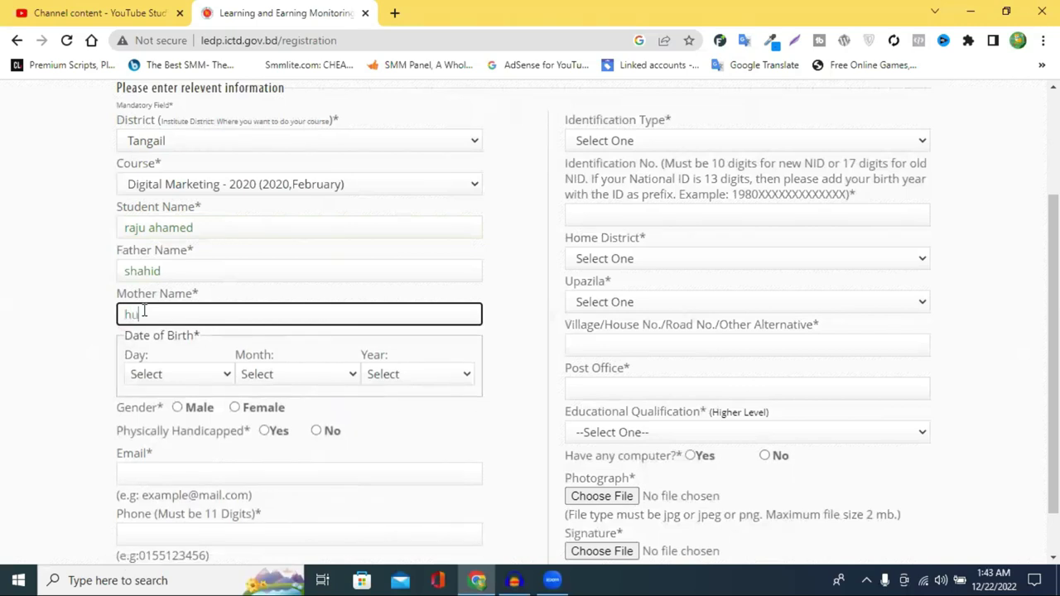
click(31, 318)
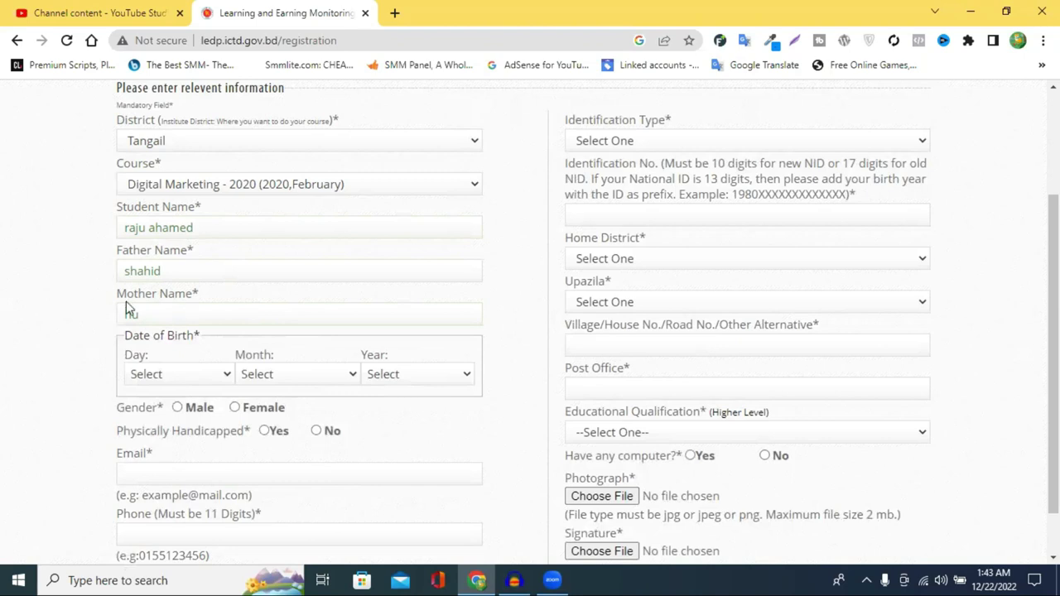
scroll(80, 308, down, 1)
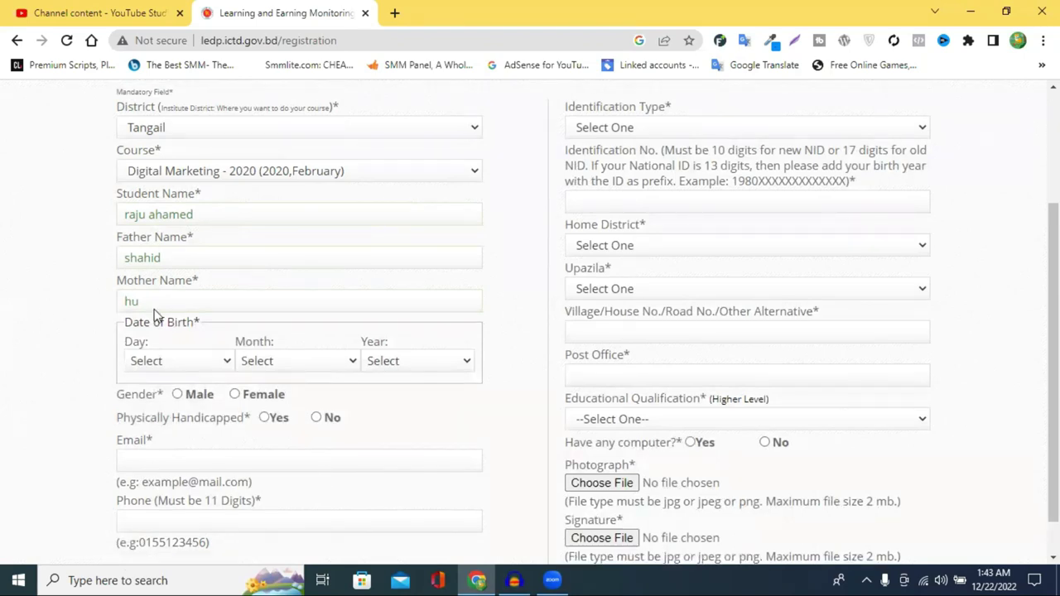
scroll(157, 306, down, 1)
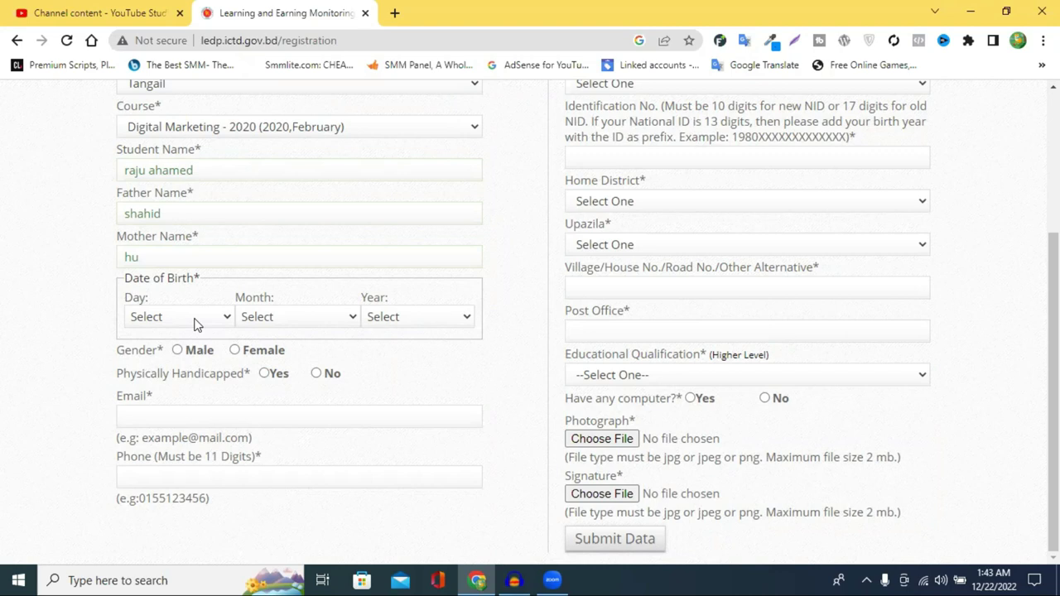
Set the date of birth to day 1, month 12, year 1998.
click(176, 319)
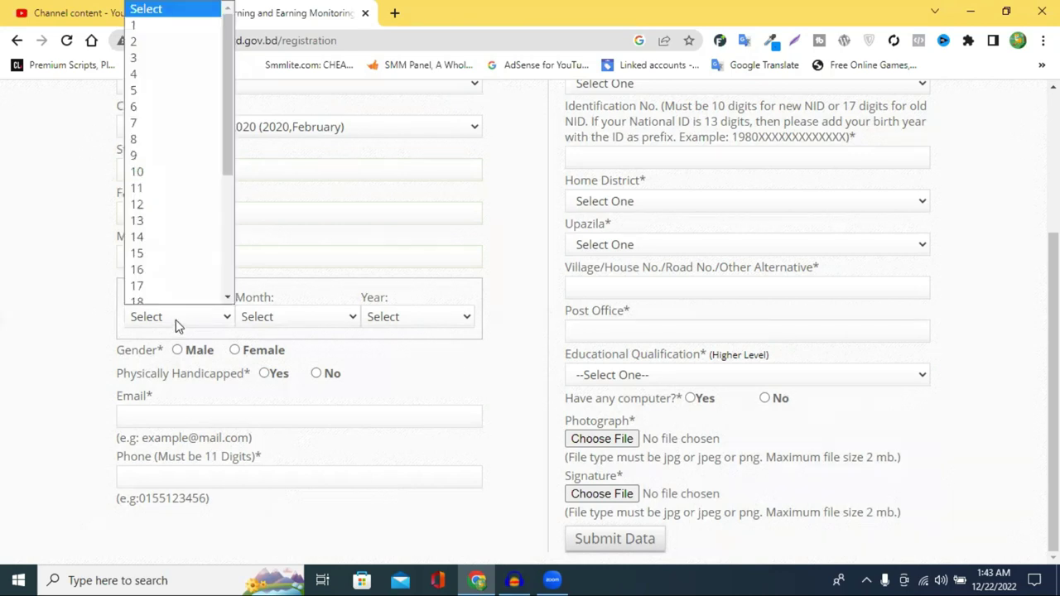
click(147, 28)
click(282, 317)
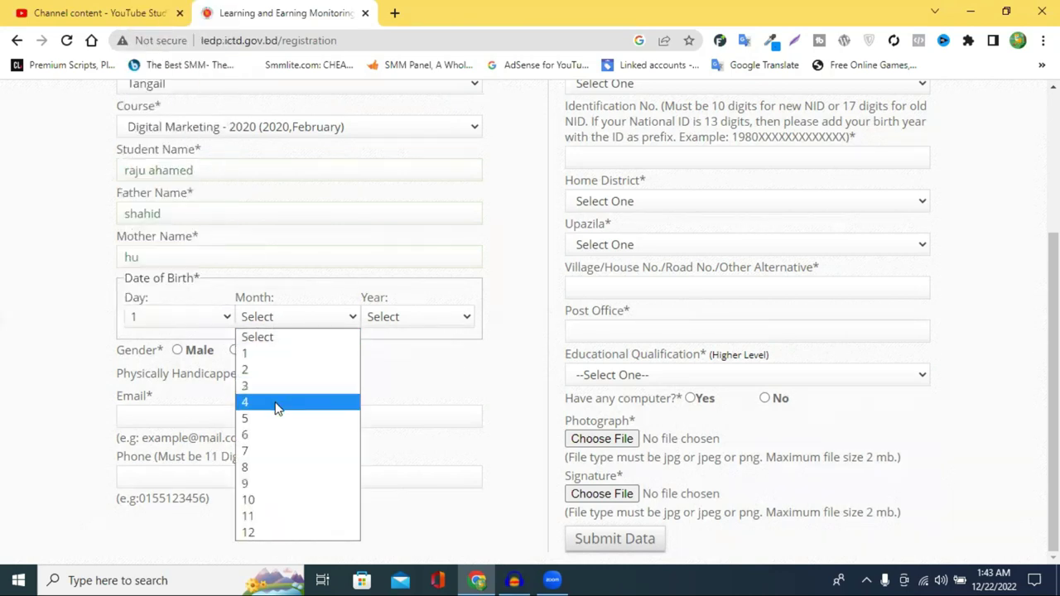
click(269, 532)
click(397, 318)
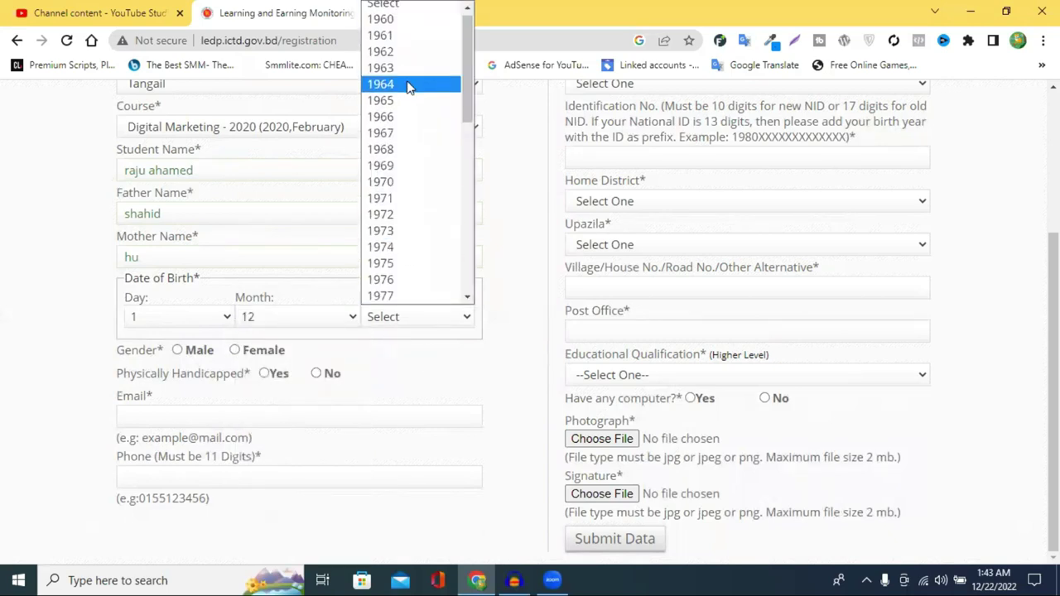
scroll(400, 118, down, 4)
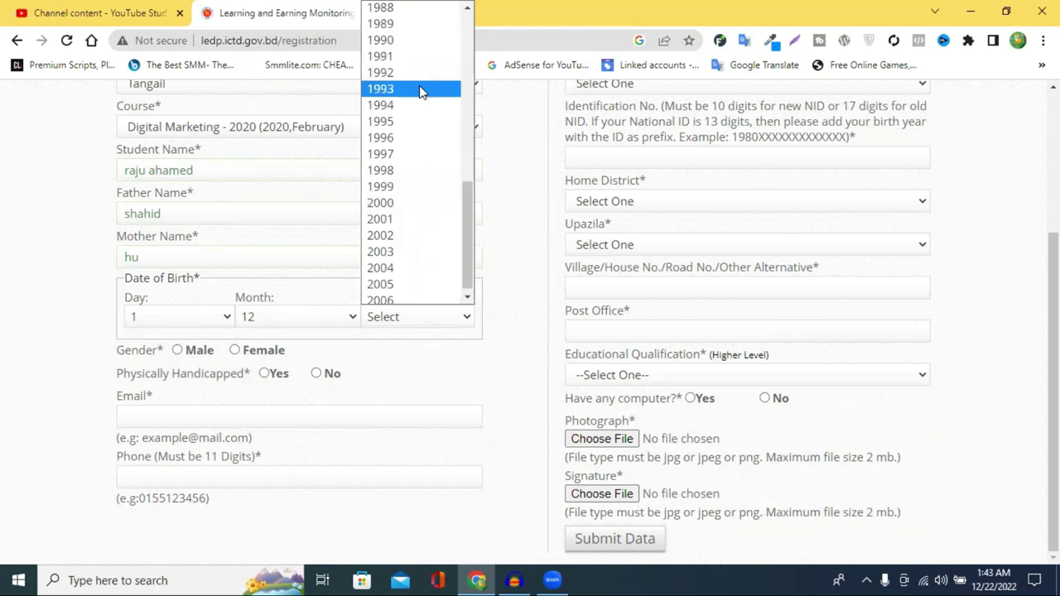
scroll(422, 108, up, 4)
scroll(427, 187, down, 3)
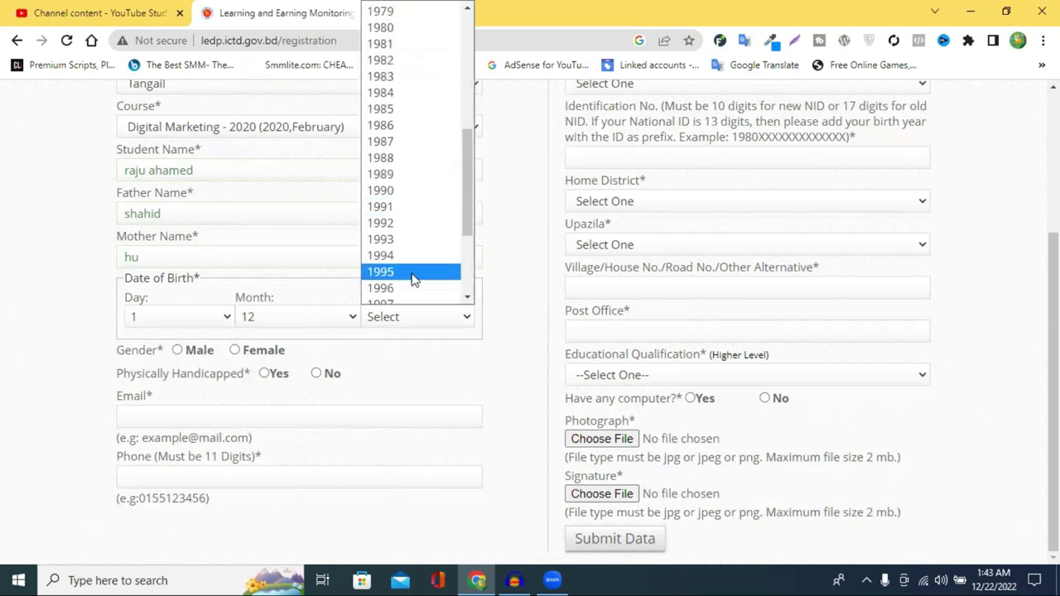
scroll(403, 277, down, 3)
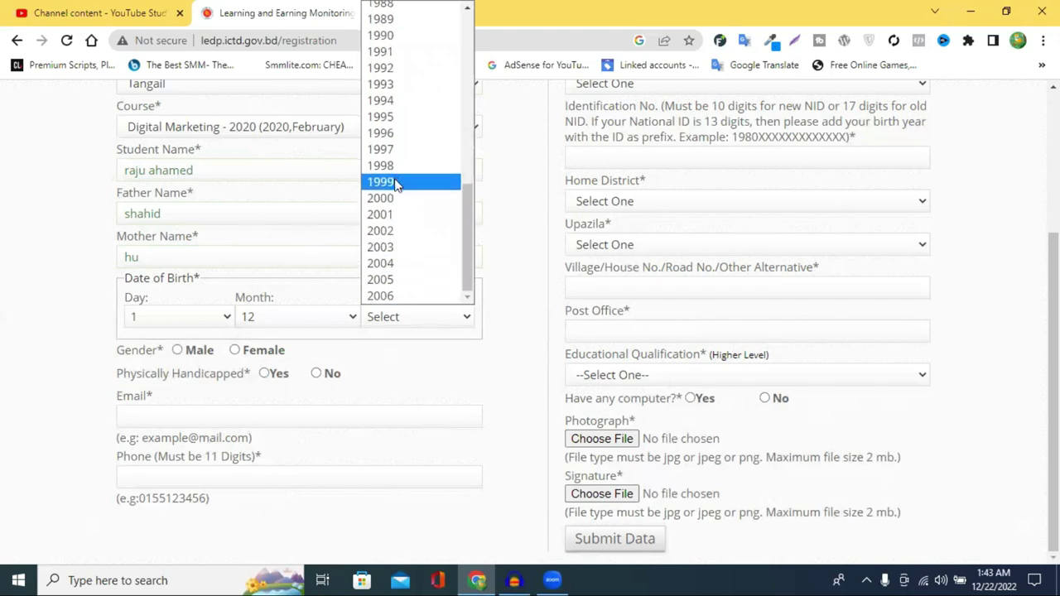
click(398, 168)
click(37, 308)
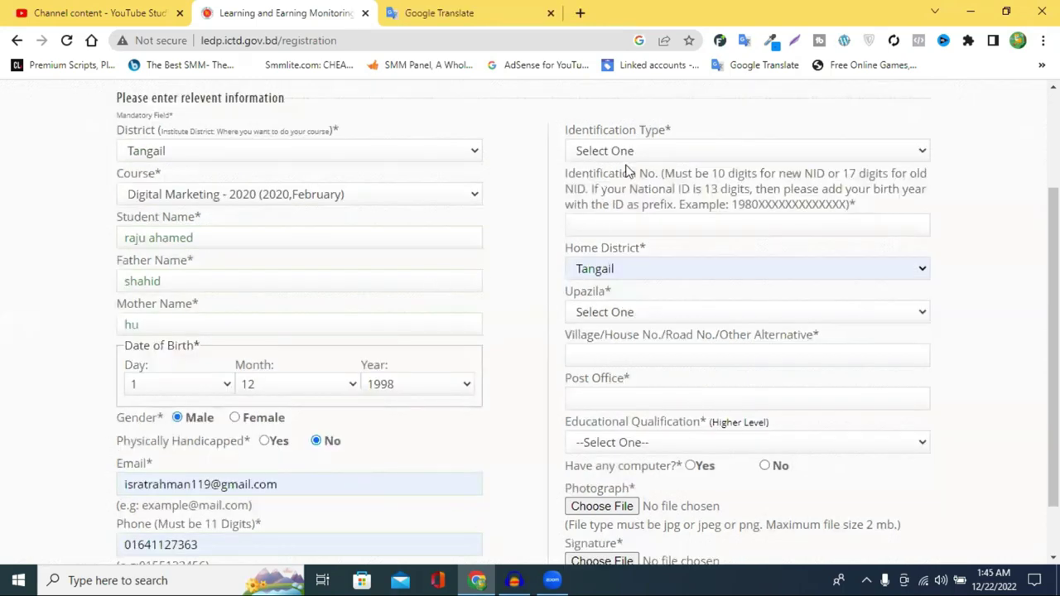
Choose National ID as the identification type and begin entering the ID number.
click(629, 163)
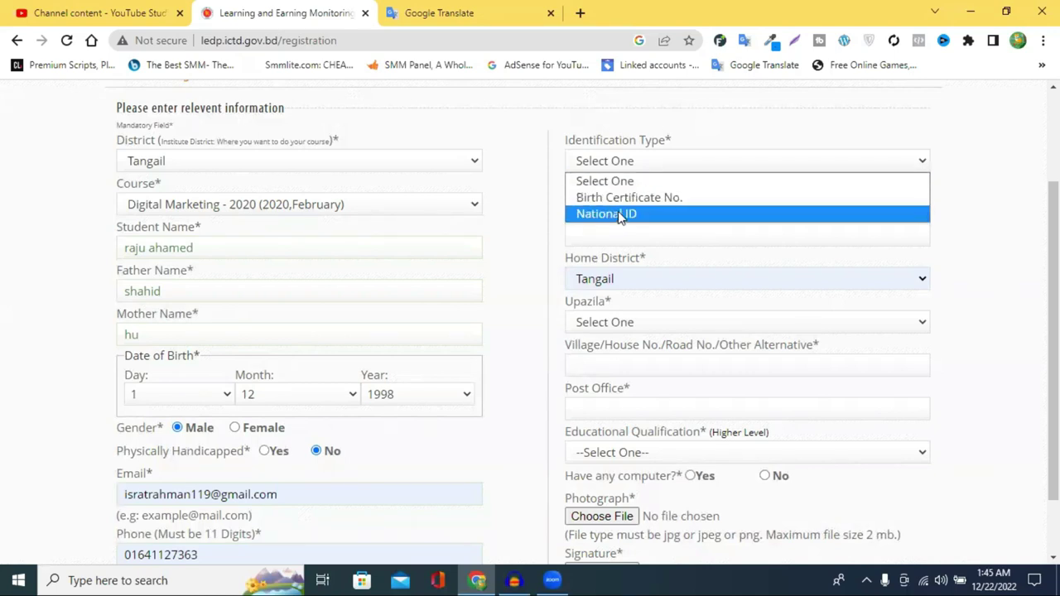
click(609, 214)
click(596, 236)
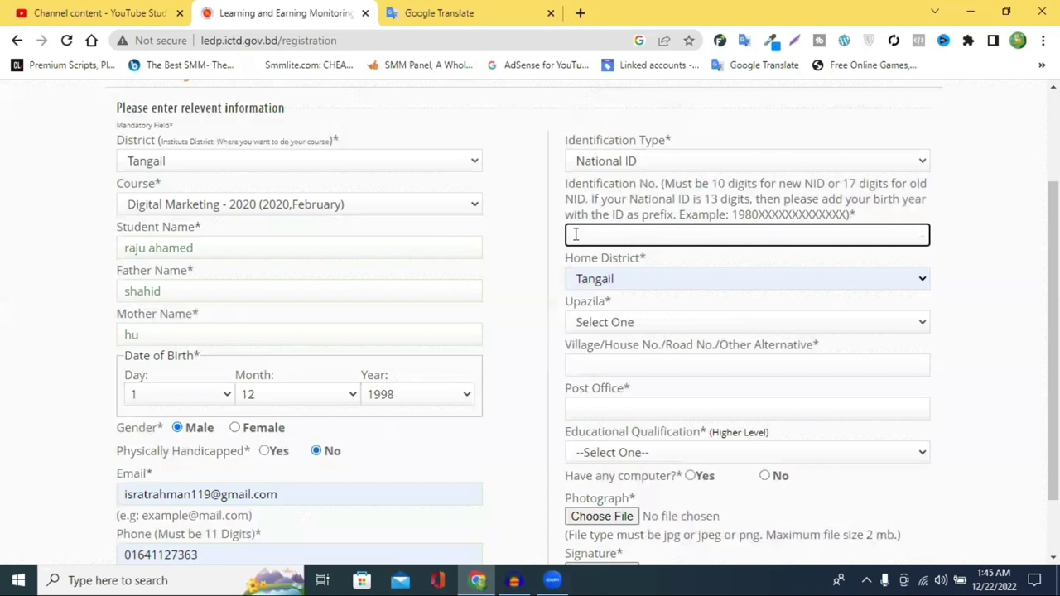
drag(736, 214, 866, 224)
click(867, 226)
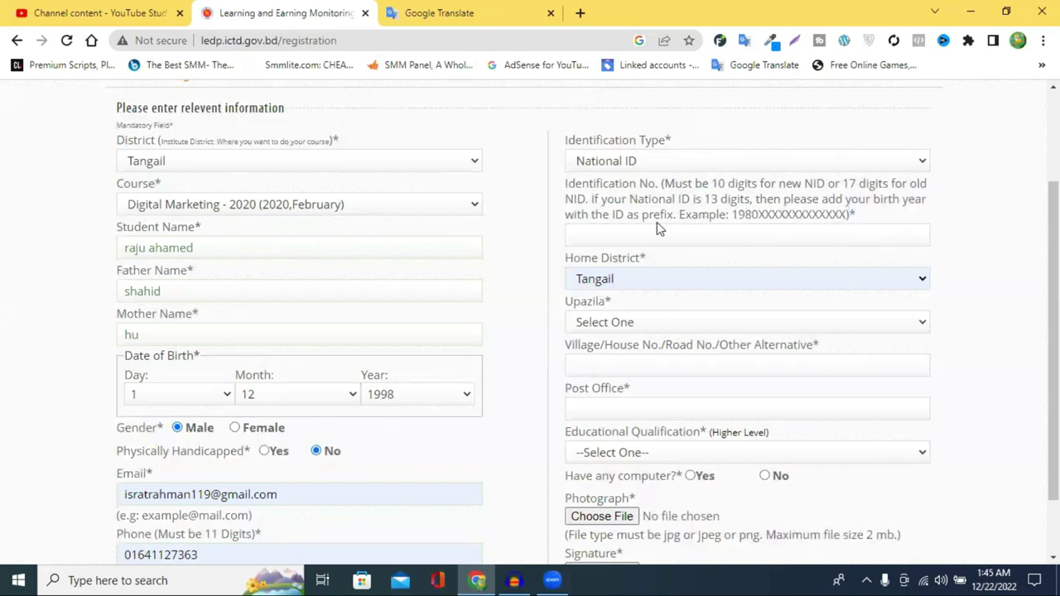
click(652, 232)
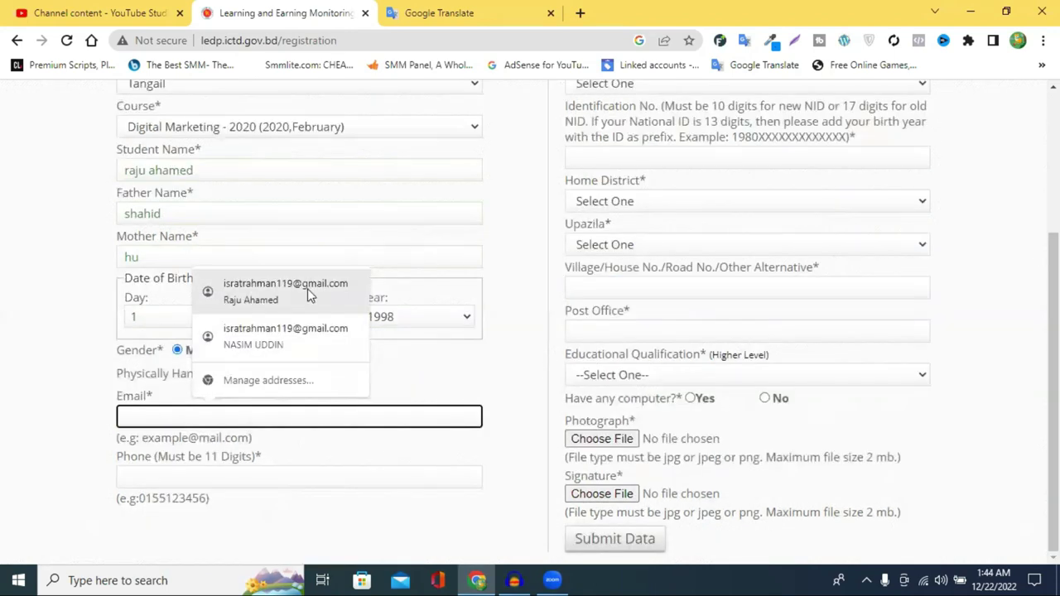
Autofill the e-mail address, phone number and home district Tangail from saved details.
click(284, 334)
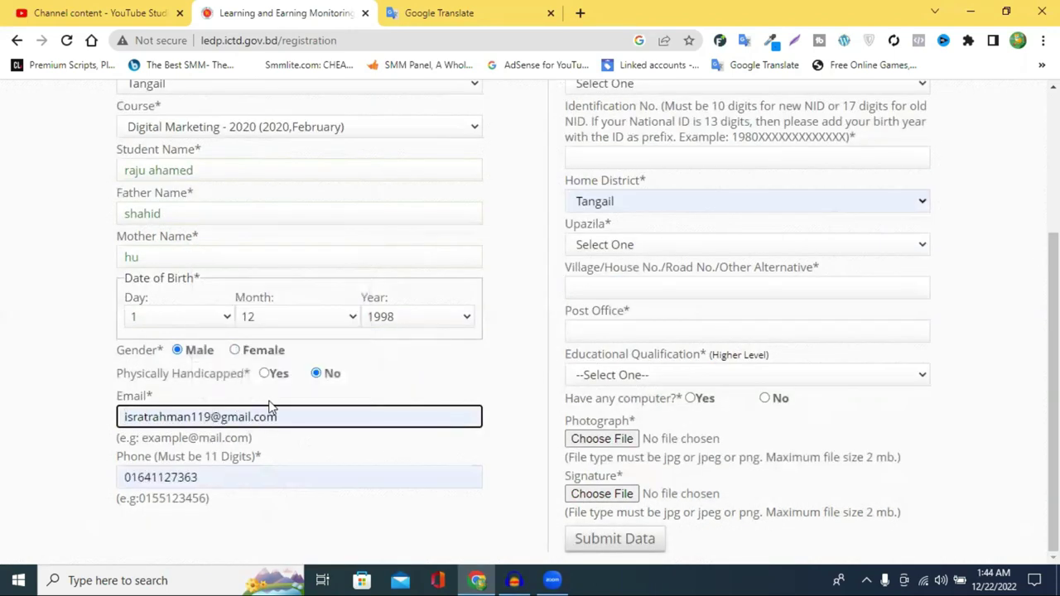
double_click(213, 475)
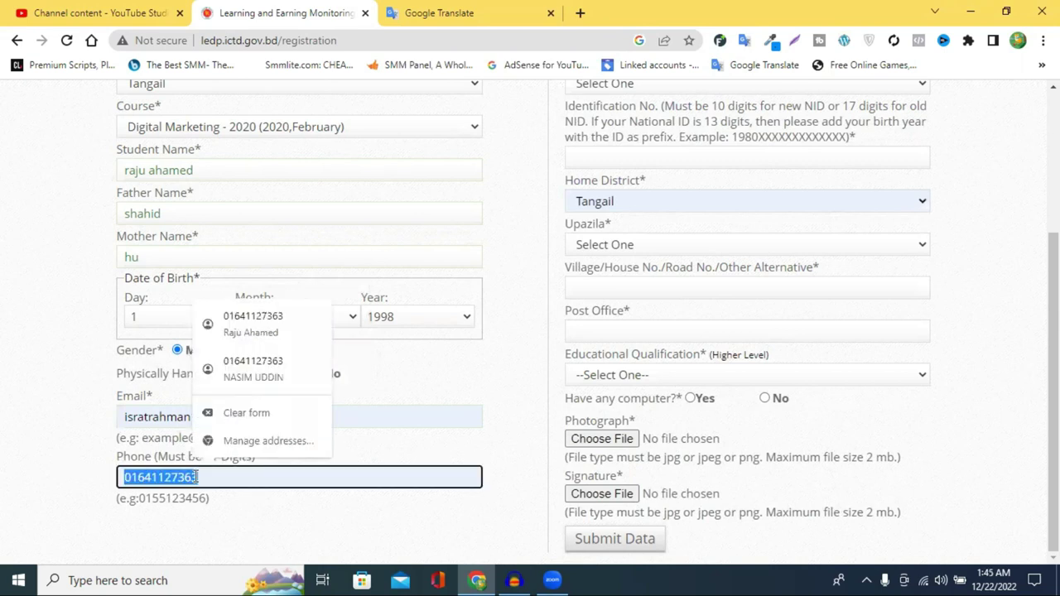
click(218, 501)
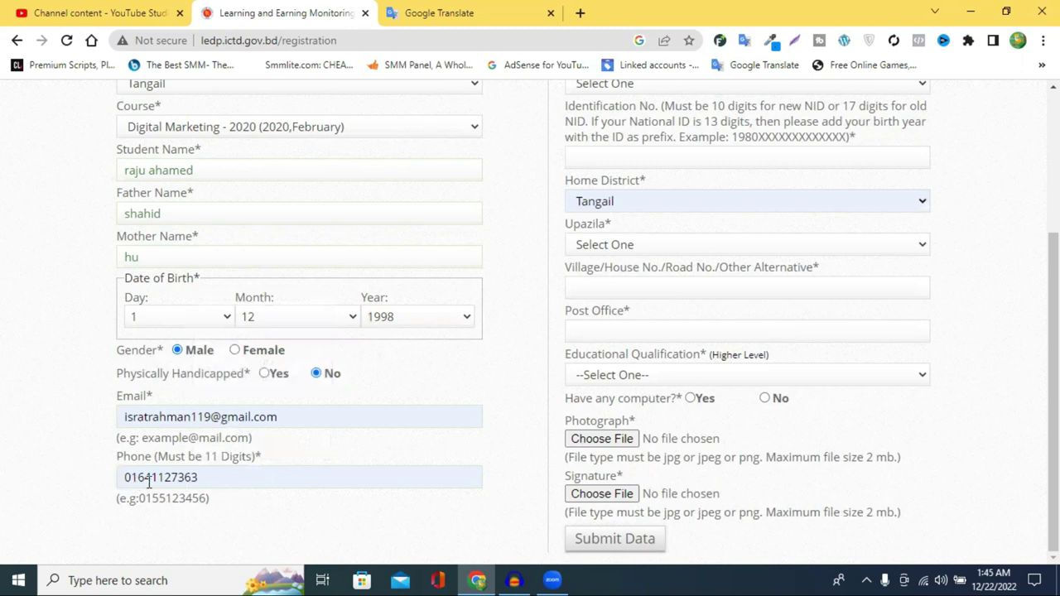
scroll(431, 289, up, 2)
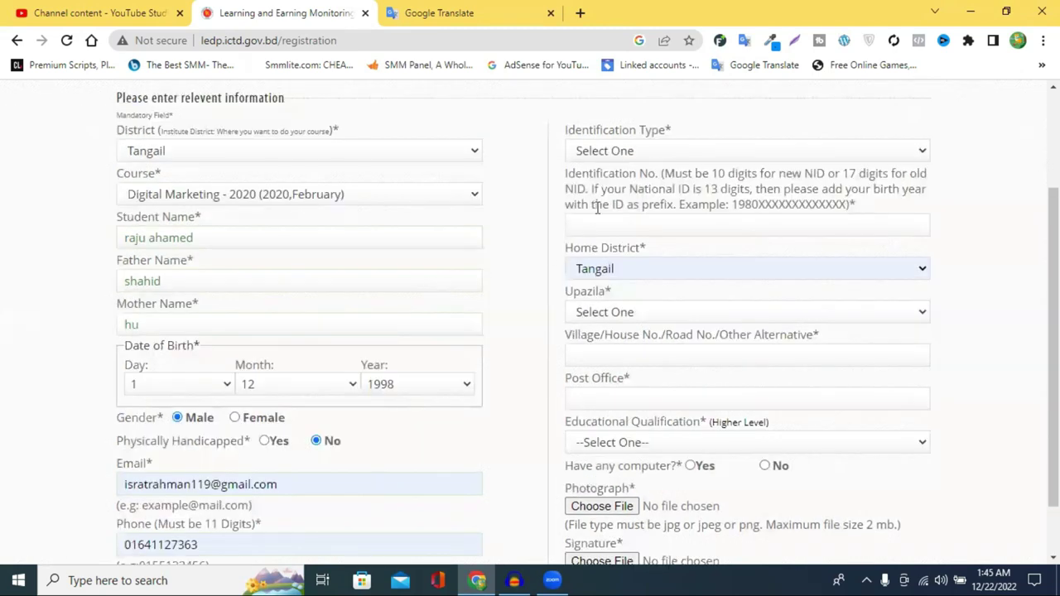
Reselect National ID and enter the student's 10-digit identification number.
click(627, 163)
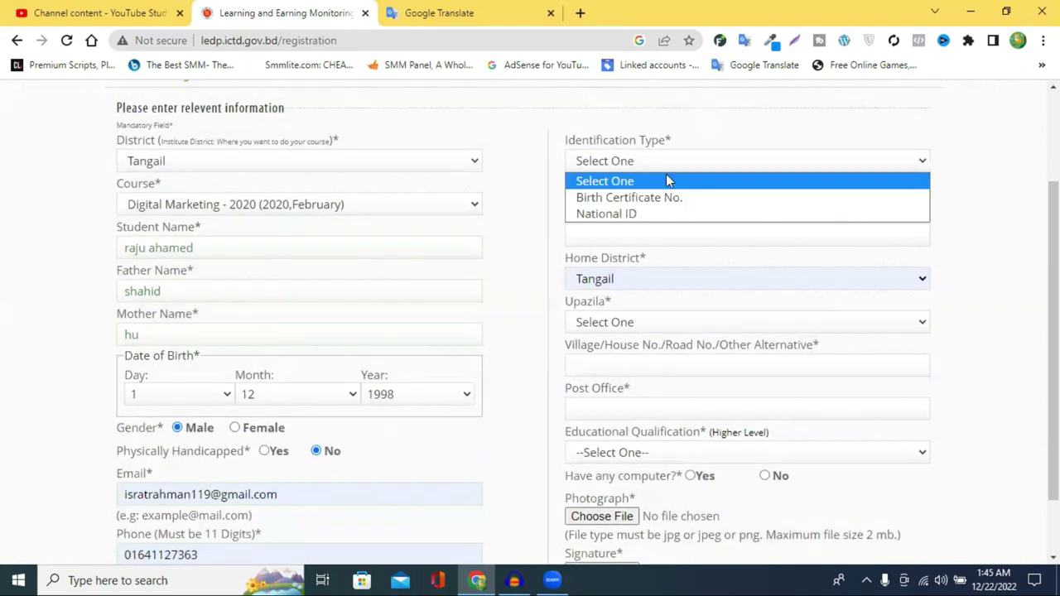
click(619, 216)
click(597, 238)
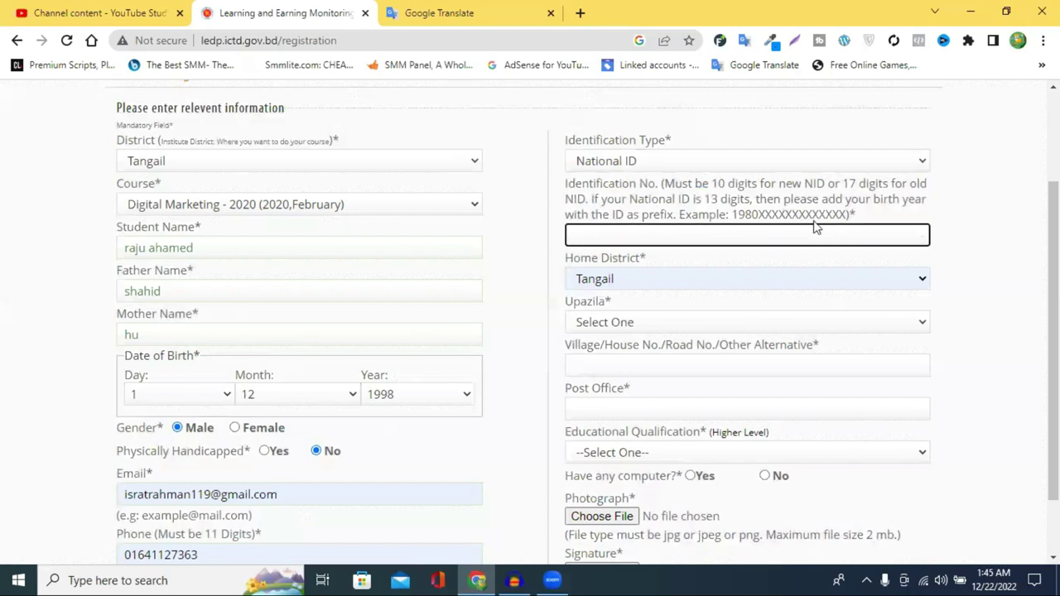
drag(737, 215, 885, 225)
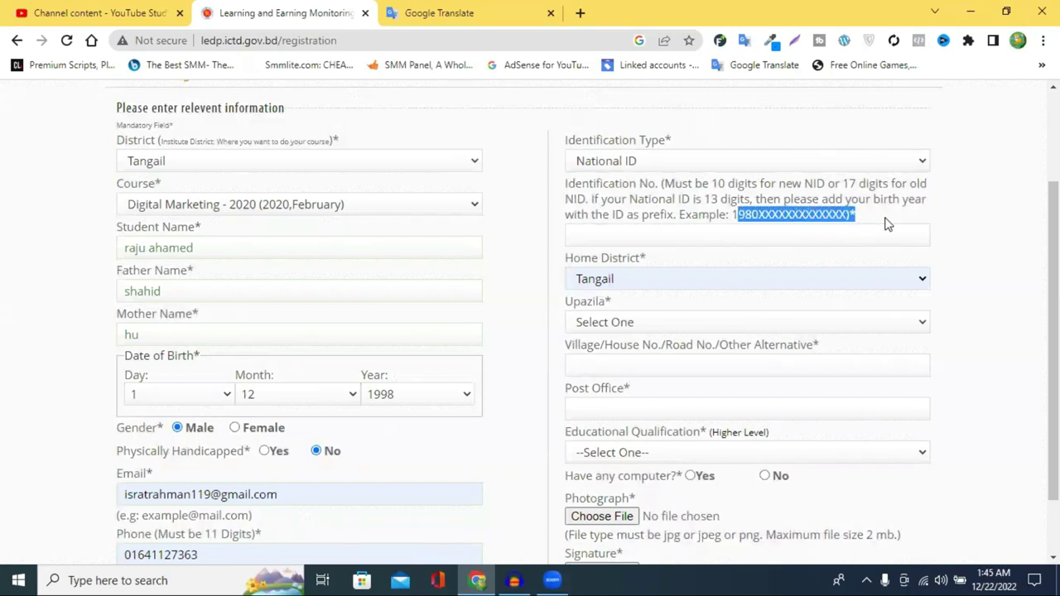
click(676, 227)
click(652, 230)
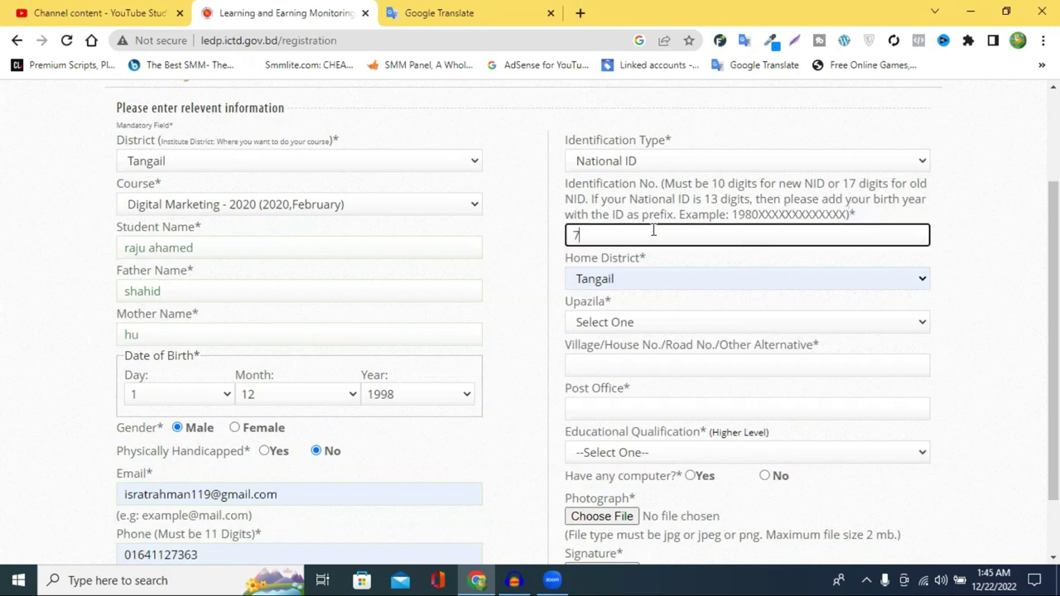
key(ctrl+f)
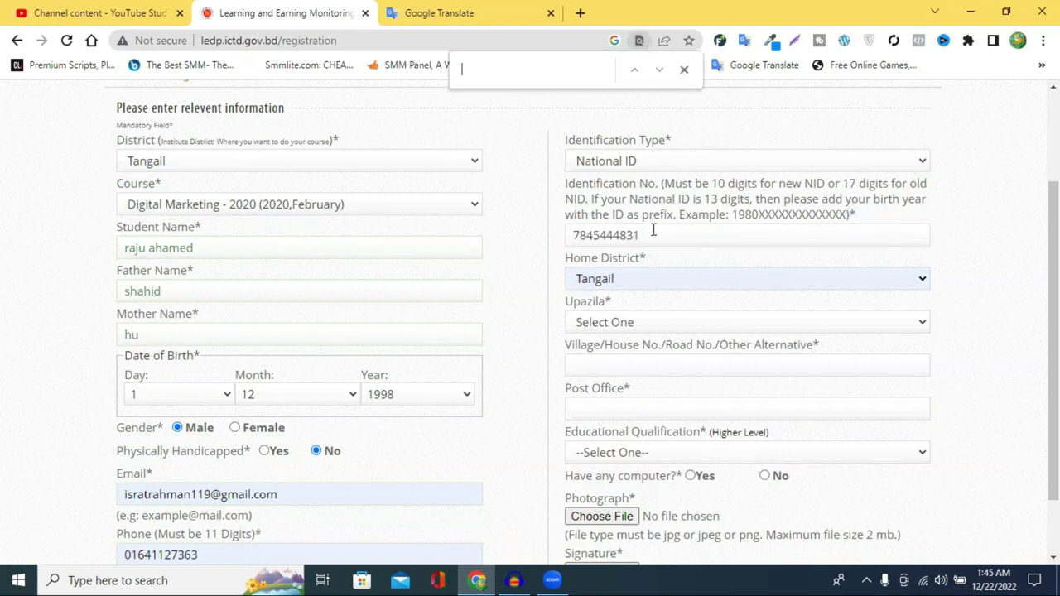
click(684, 70)
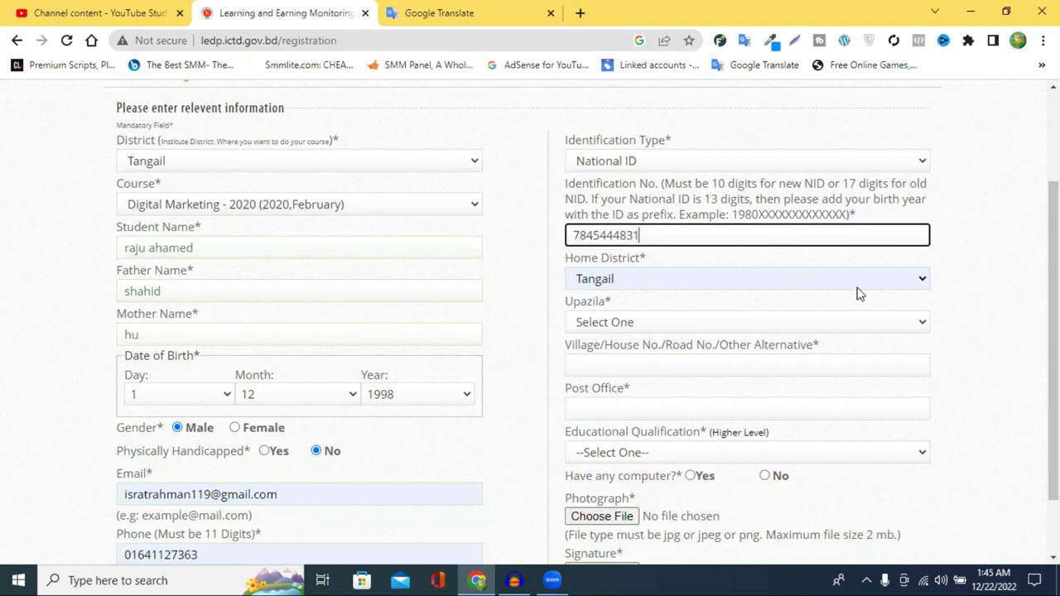
scroll(657, 293, down, 2)
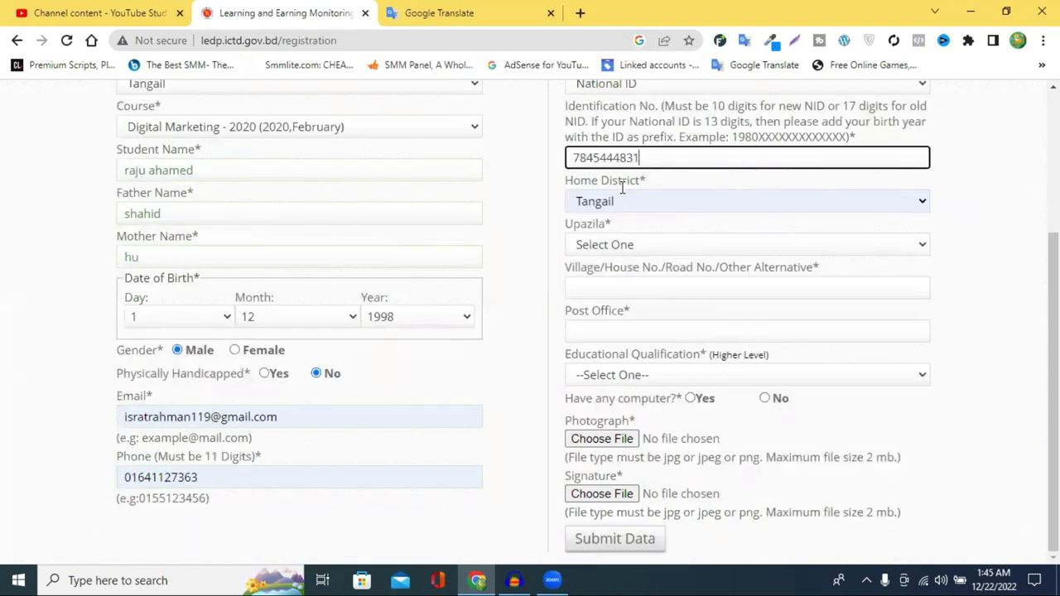
Choose Bhuapur as the upazila and enter the village name and post office.
click(620, 249)
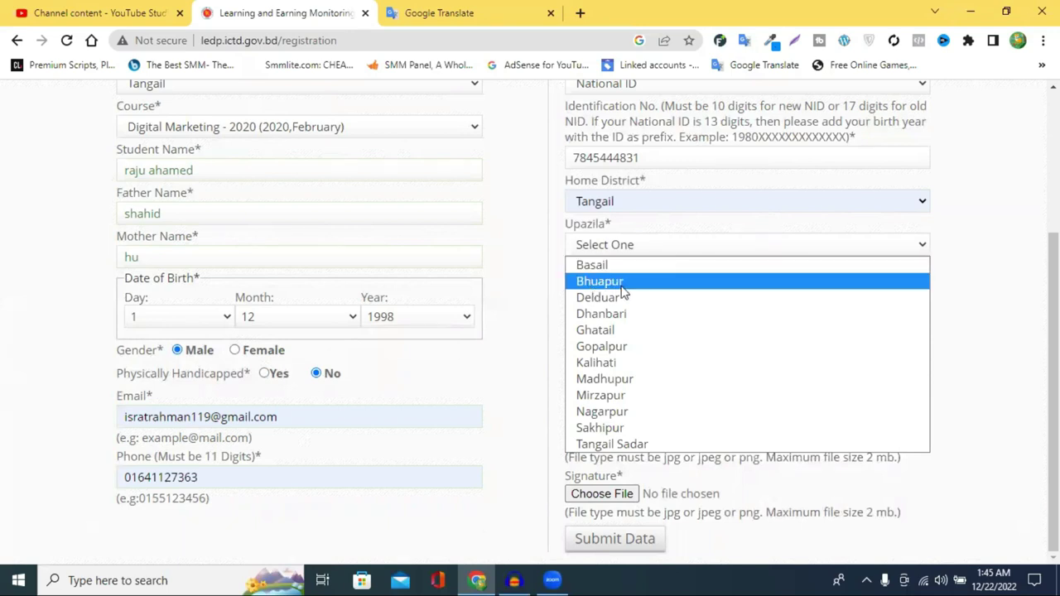
click(621, 282)
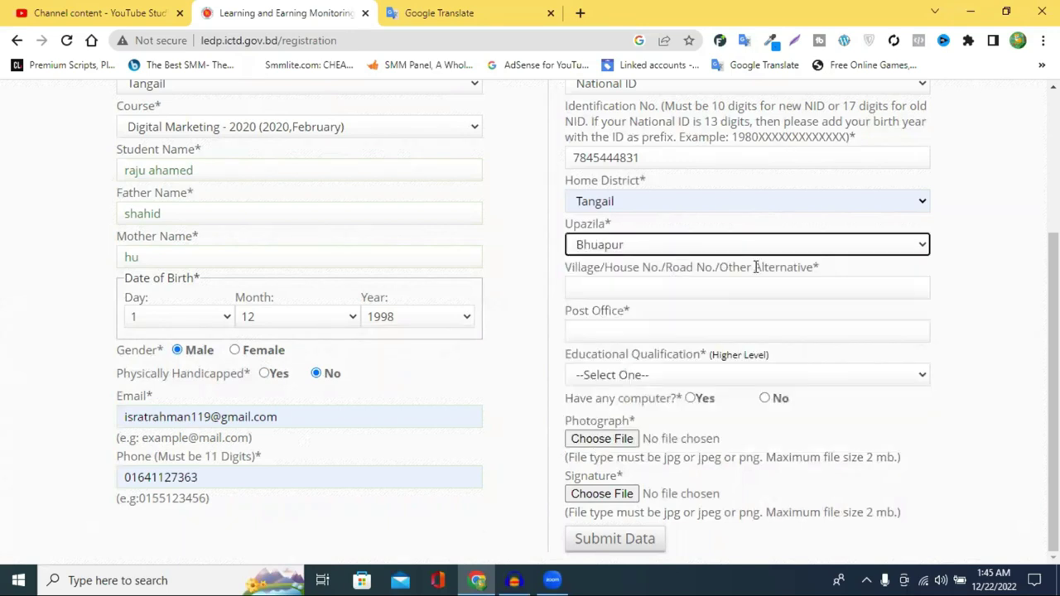
click(620, 286)
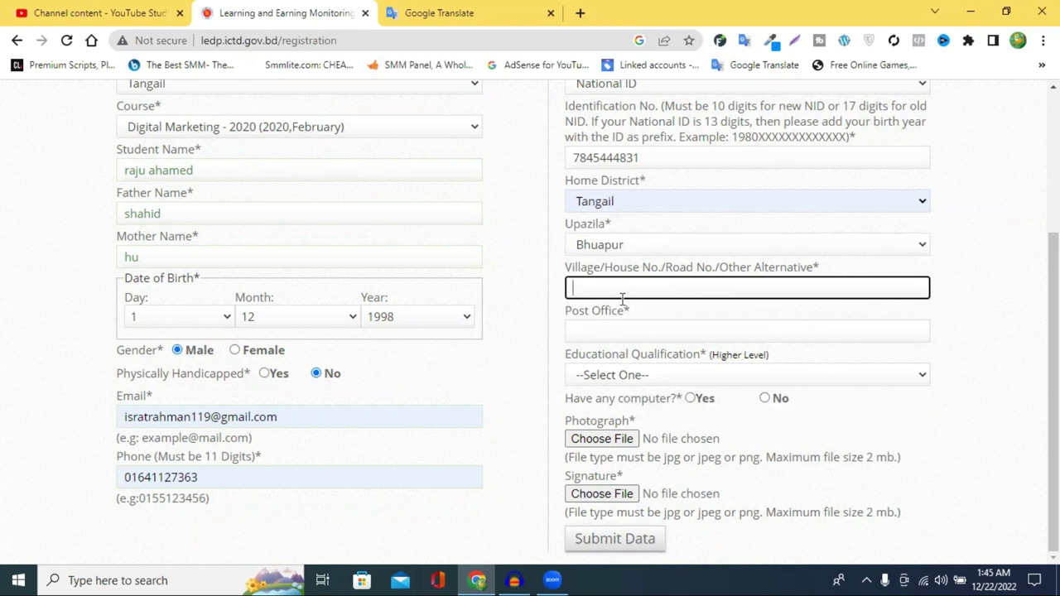
text(jungipur)
click(618, 331)
text(195)
text(0)
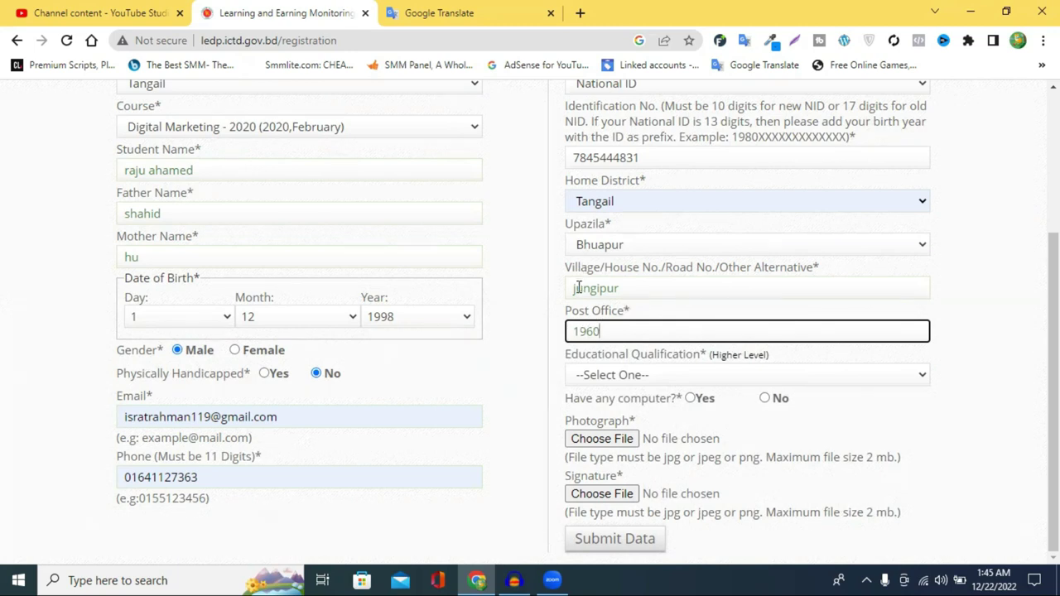
mouse_move(577, 288)
mouse_down()
mouse_move(678, 287)
mouse_move(558, 286)
mouse_up()
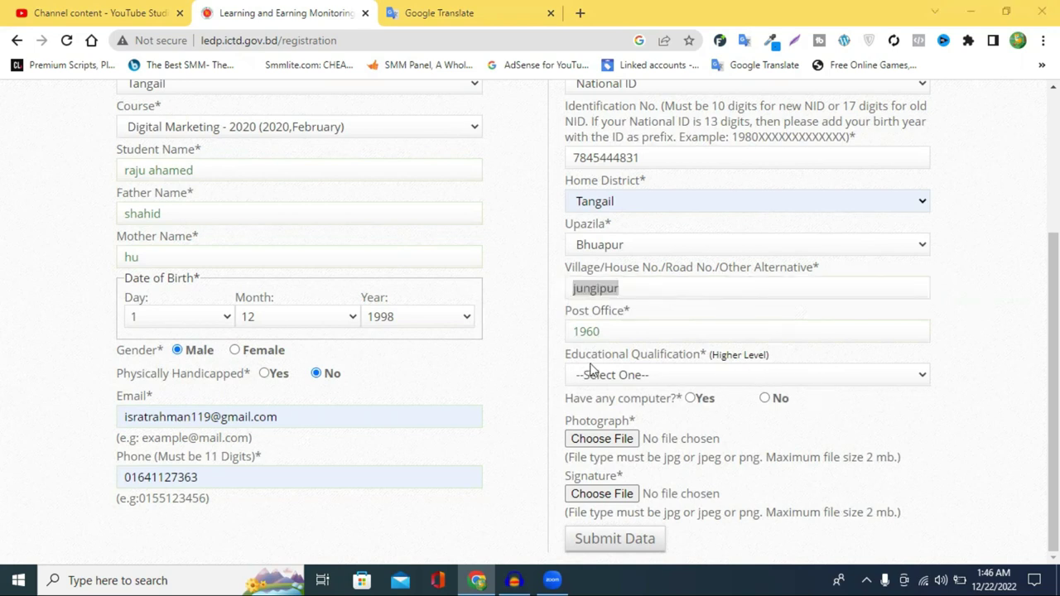
Select Higher Secondary/Equivalent, mark Yes for owning a computer, and try attaching a signature.
click(658, 377)
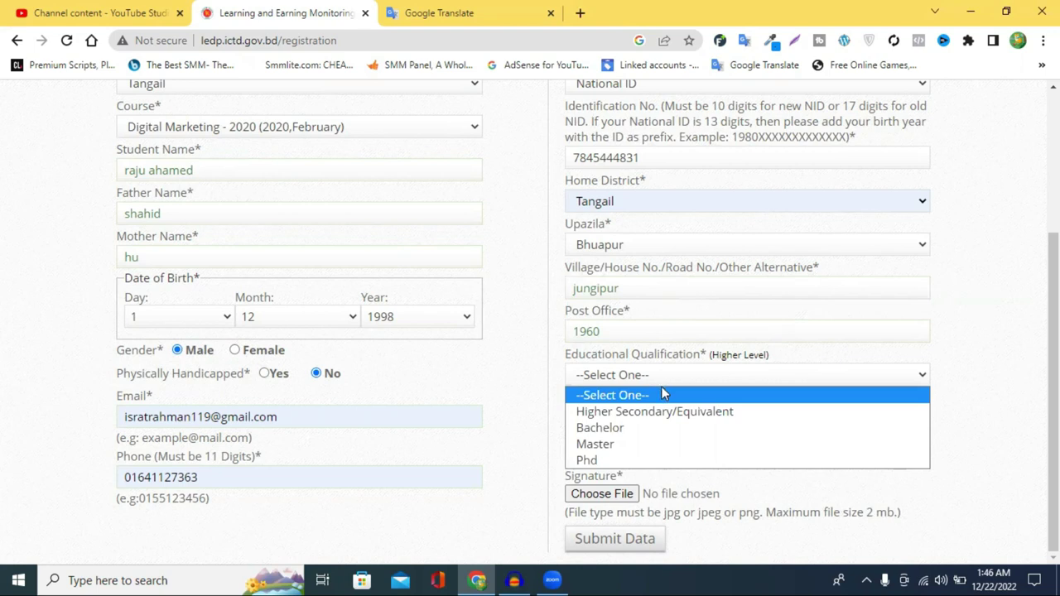
click(696, 417)
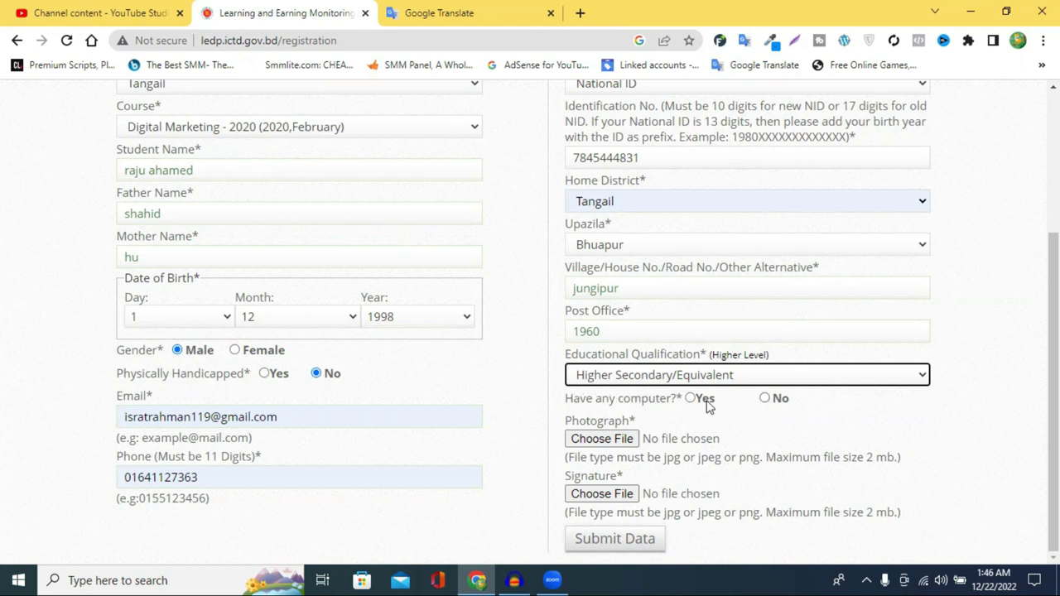
click(691, 399)
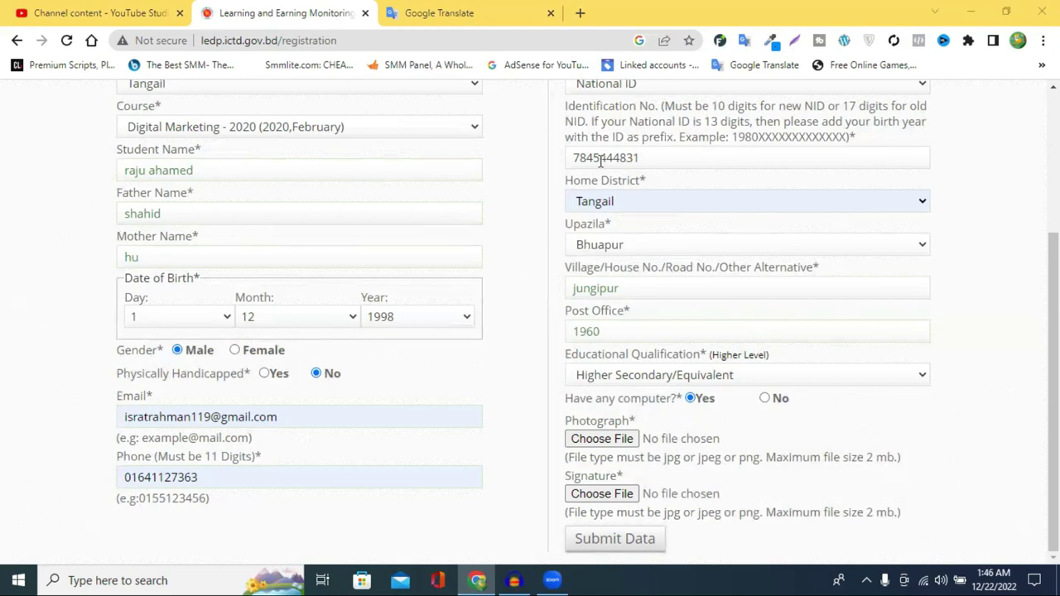
click(617, 498)
scroll(654, 537, up, 1)
scroll(430, 360, up, 3)
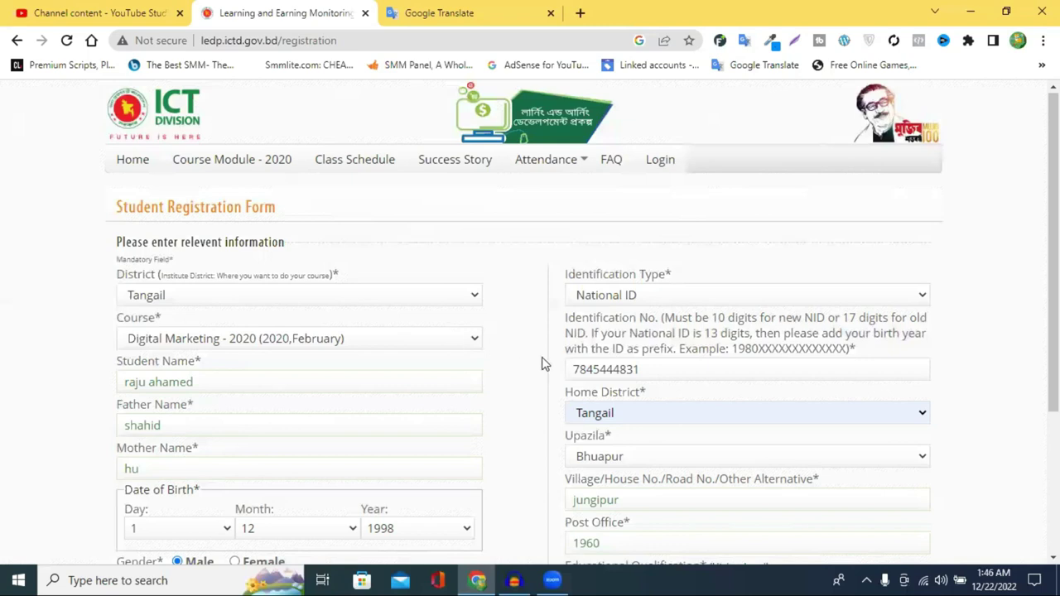
scroll(541, 362, down, 3)
scroll(501, 374, up, 1)
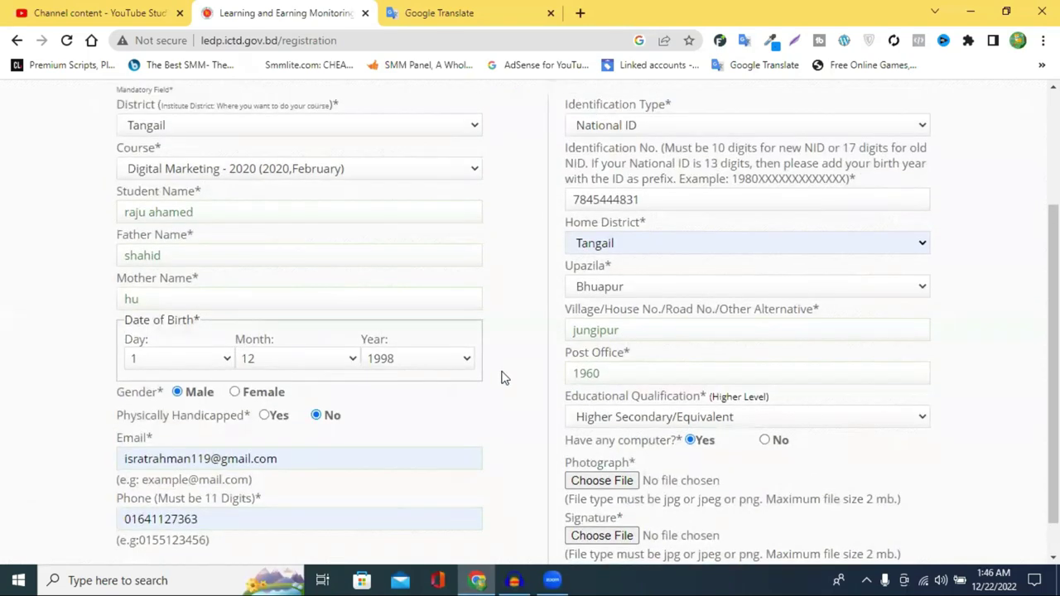
scroll(501, 377, up, 2)
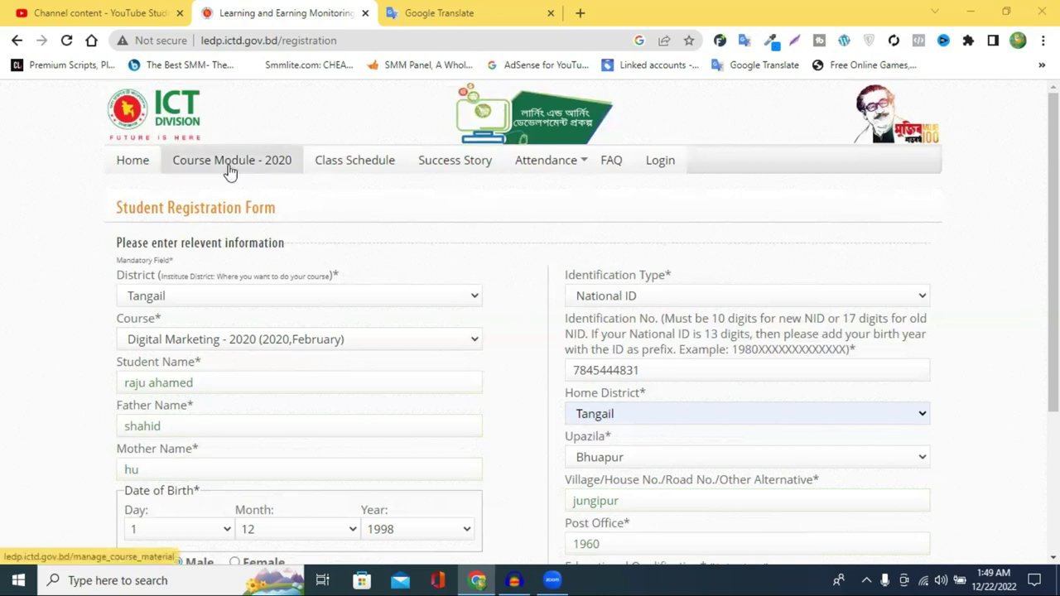
Open Course Module - 2020 and browse the Course Name filter list without choosing a course.
click(279, 167)
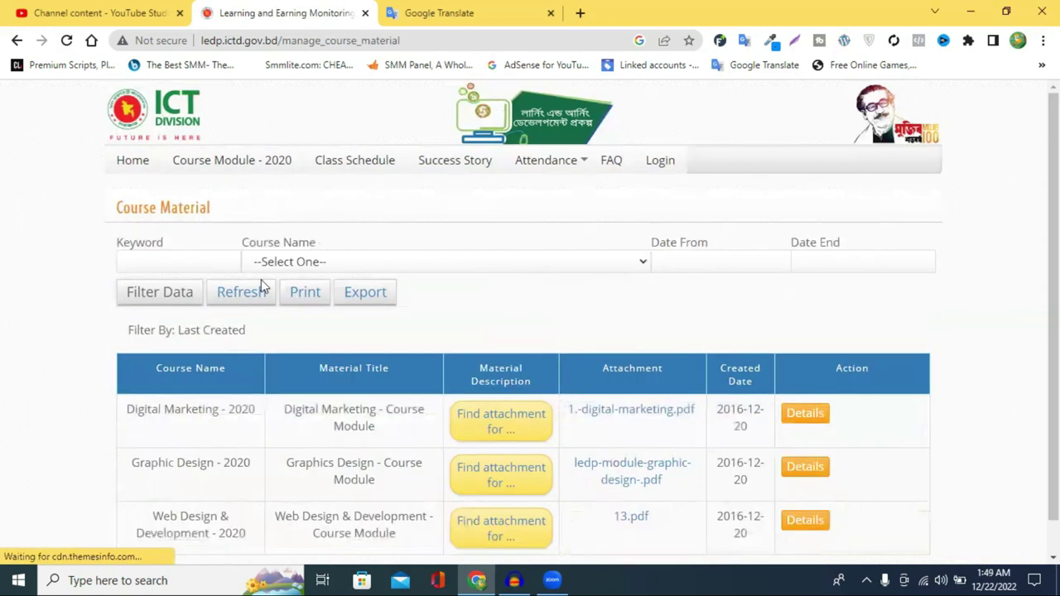
scroll(265, 286, down, 2)
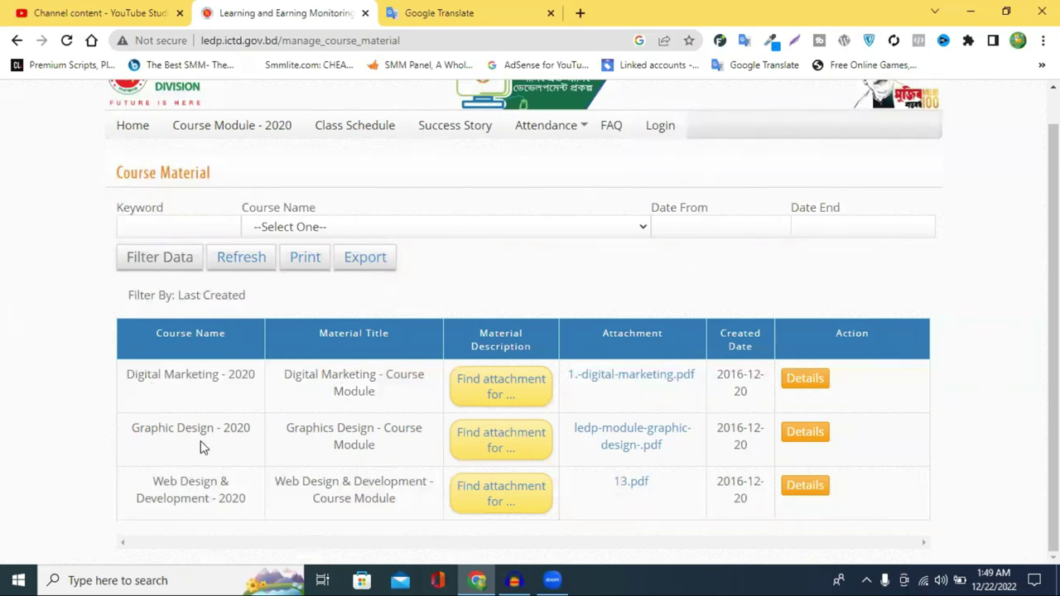
click(326, 230)
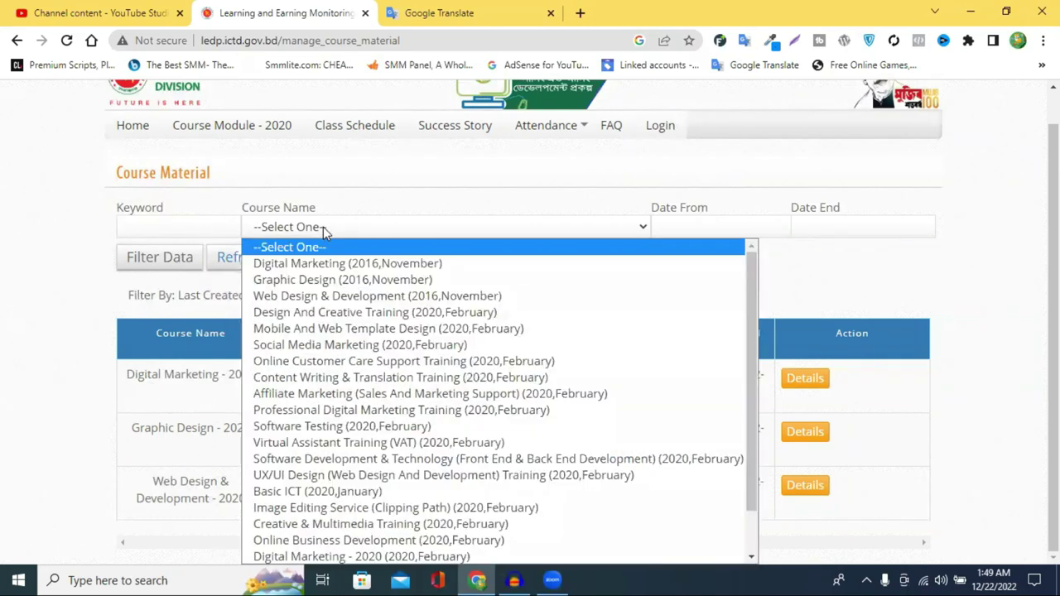
scroll(303, 409, down, 1)
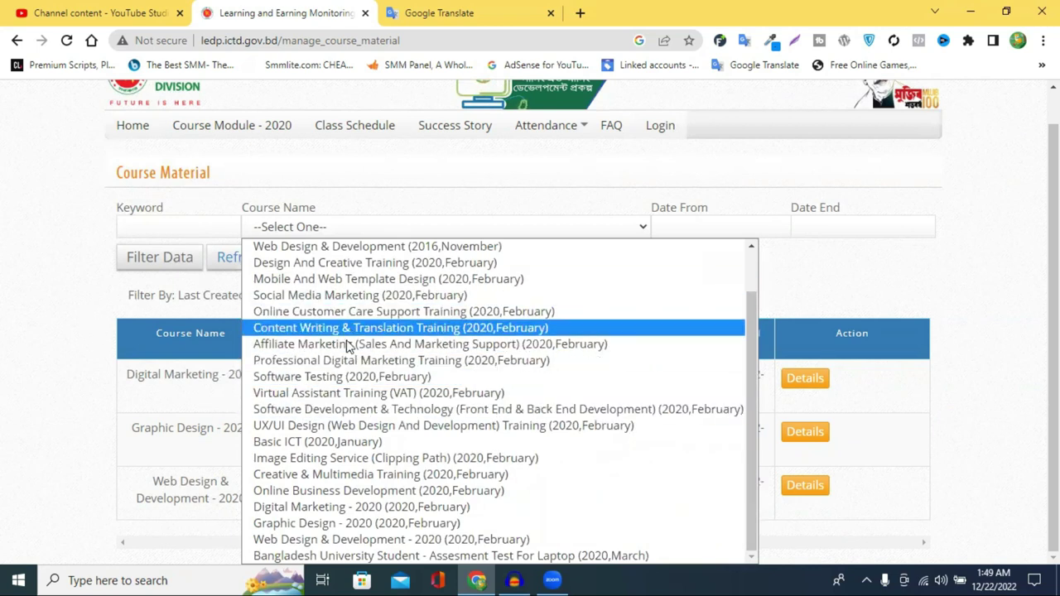
scroll(290, 343, up, 1)
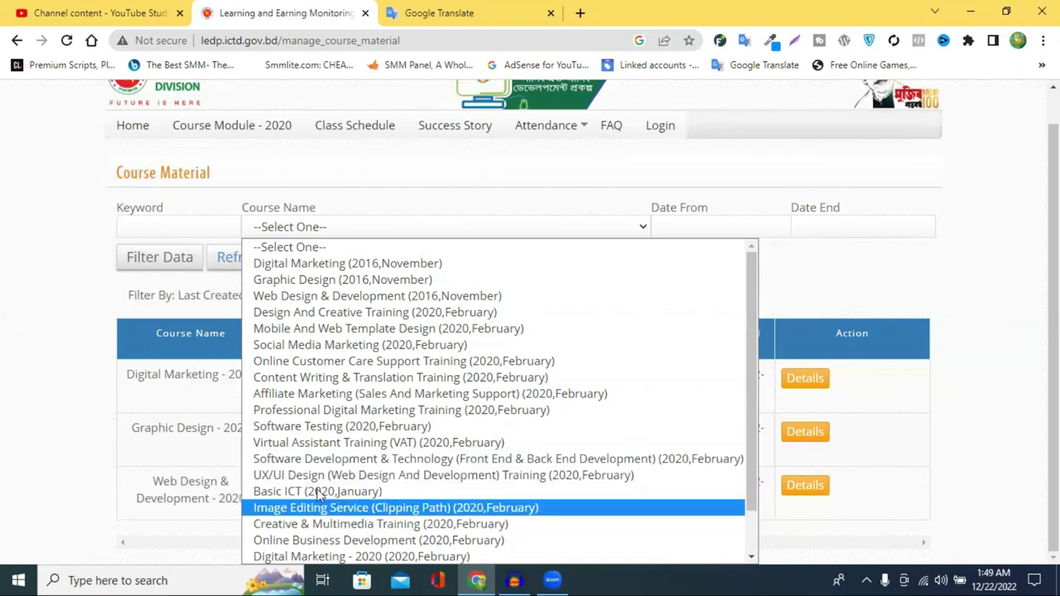
click(24, 232)
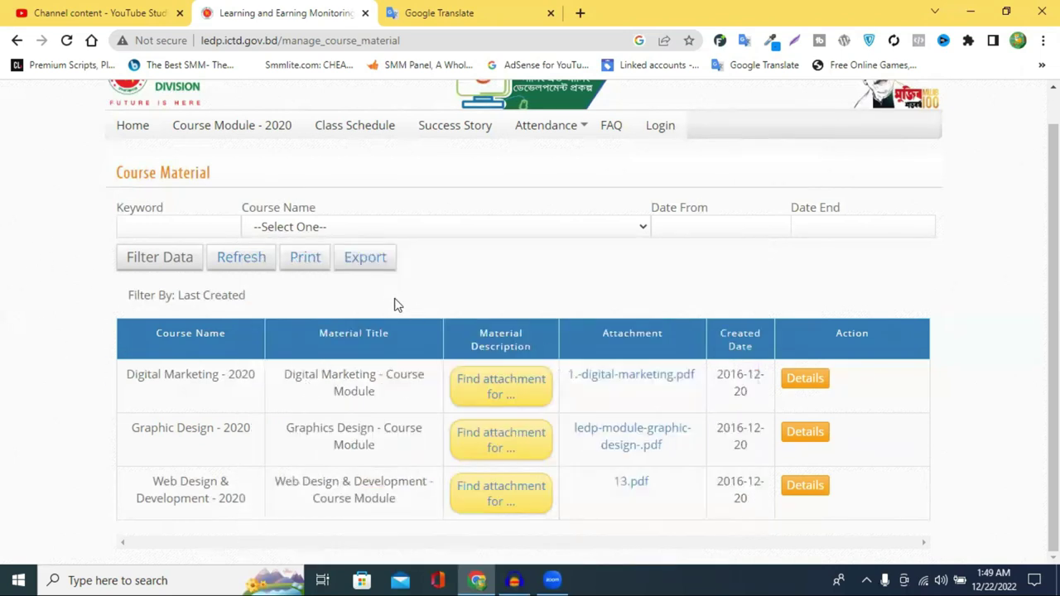
scroll(389, 294, up, 1)
Open Class Schedule and scroll the batch table, headed by Digital Marketing batch 327 in Dinajpur.
click(370, 171)
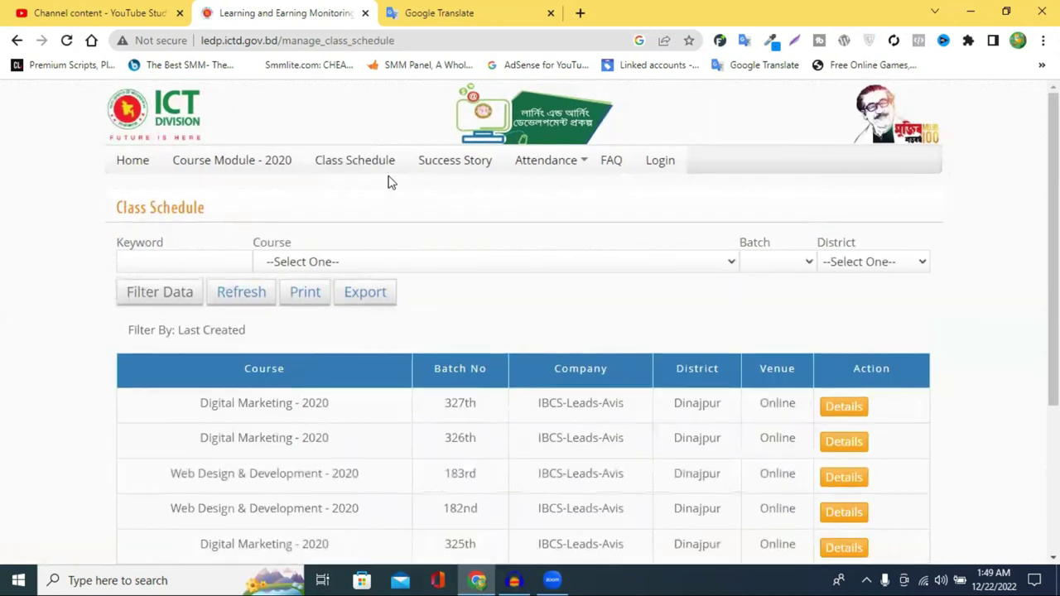
scroll(585, 257, down, 1)
scroll(585, 258, down, 1)
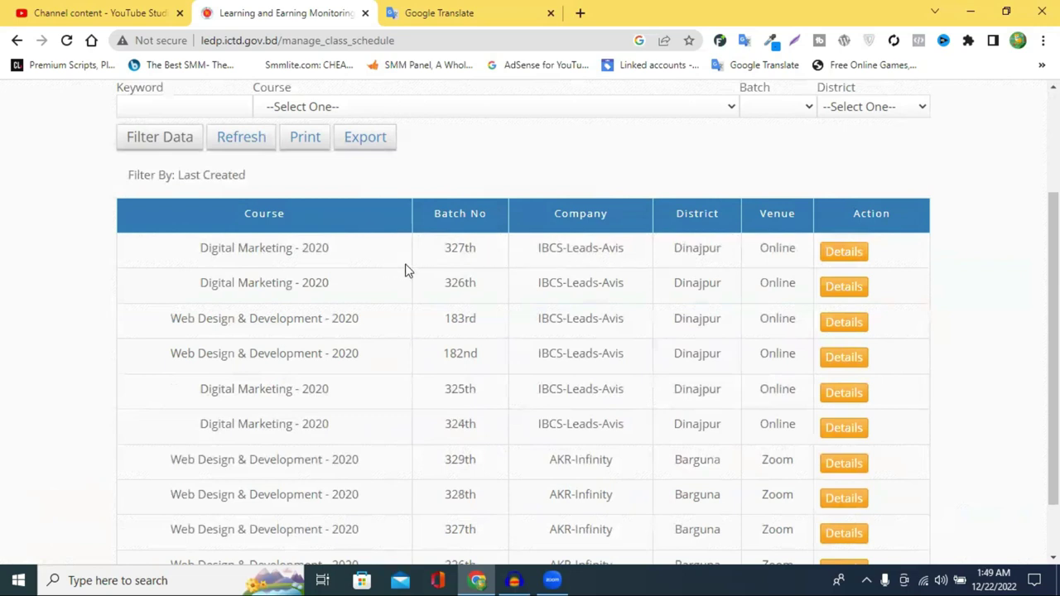
drag(443, 249, 465, 248)
scroll(701, 282, down, 1)
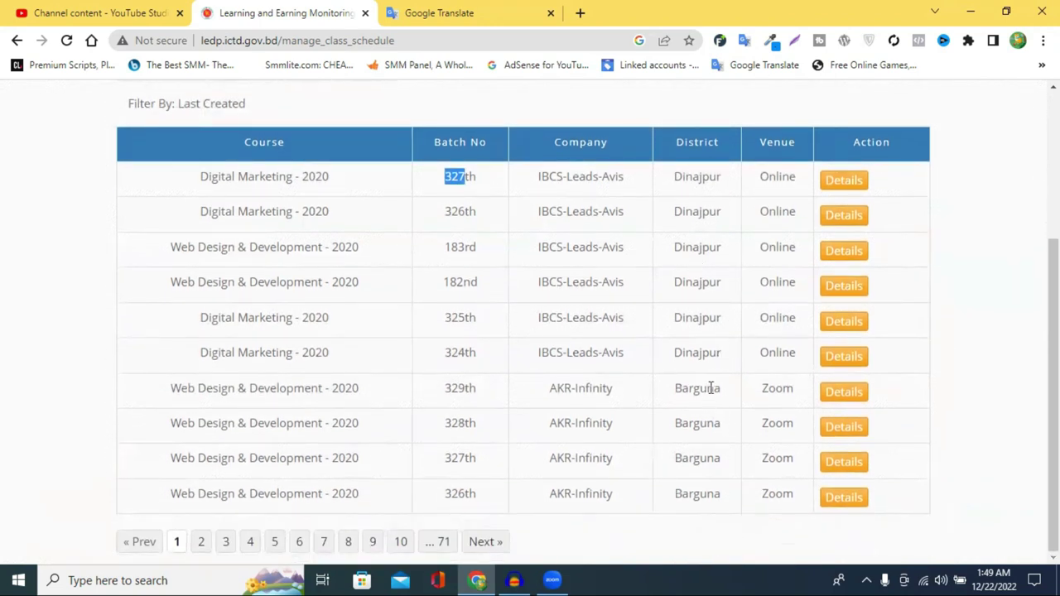
scroll(447, 335, up, 1)
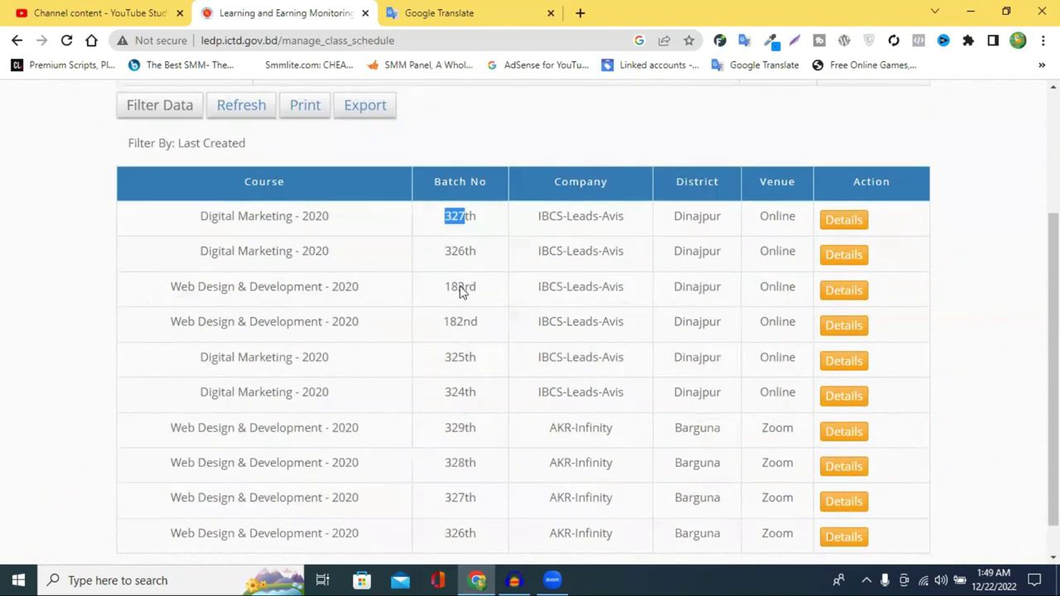
scroll(306, 372, down, 1)
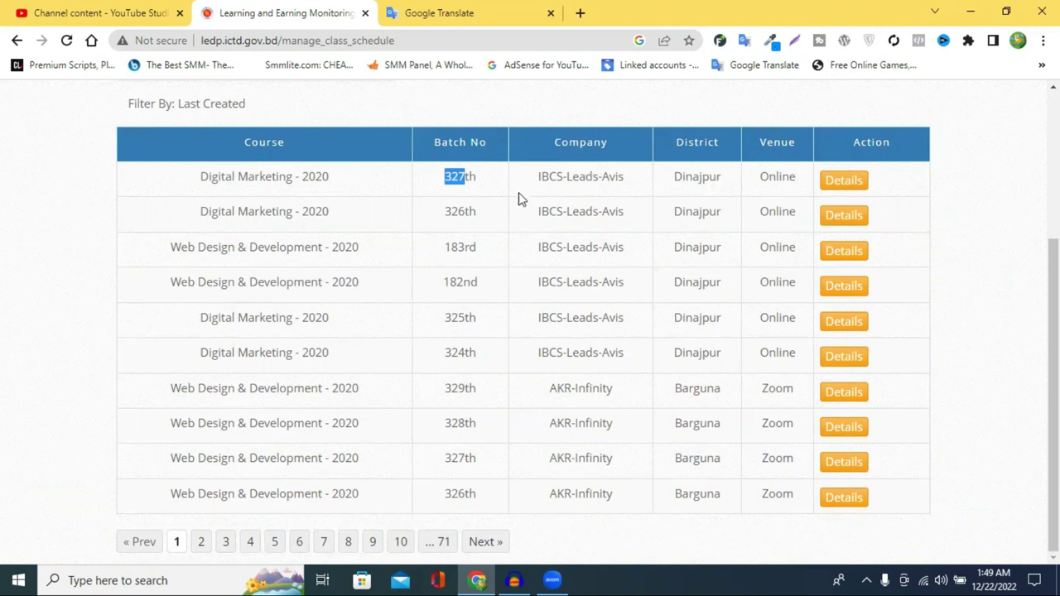
click(563, 141)
drag(537, 177, 575, 170)
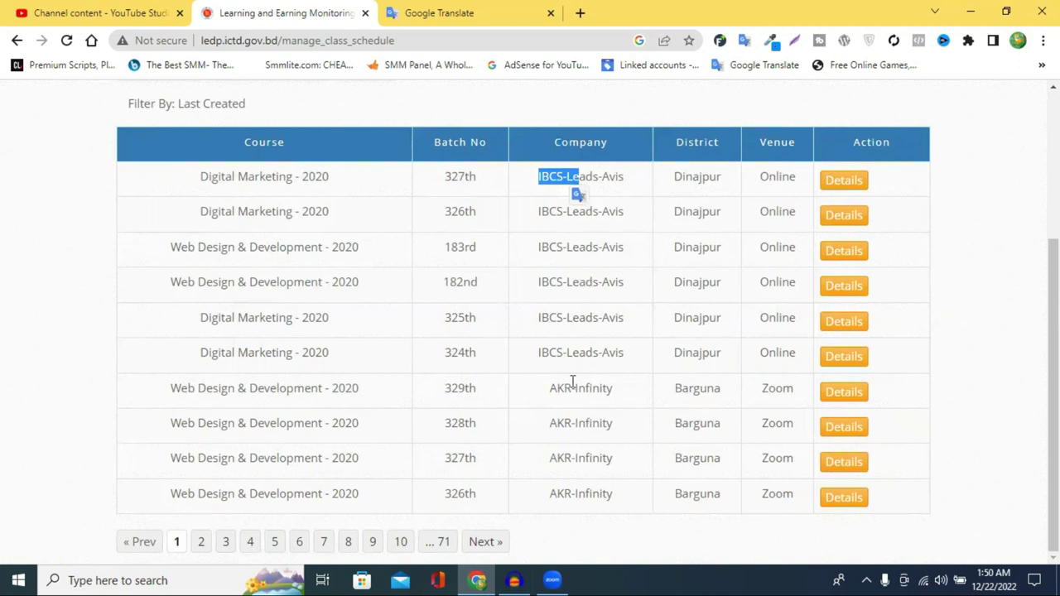
scroll(513, 240, up, 1)
scroll(452, 218, up, 3)
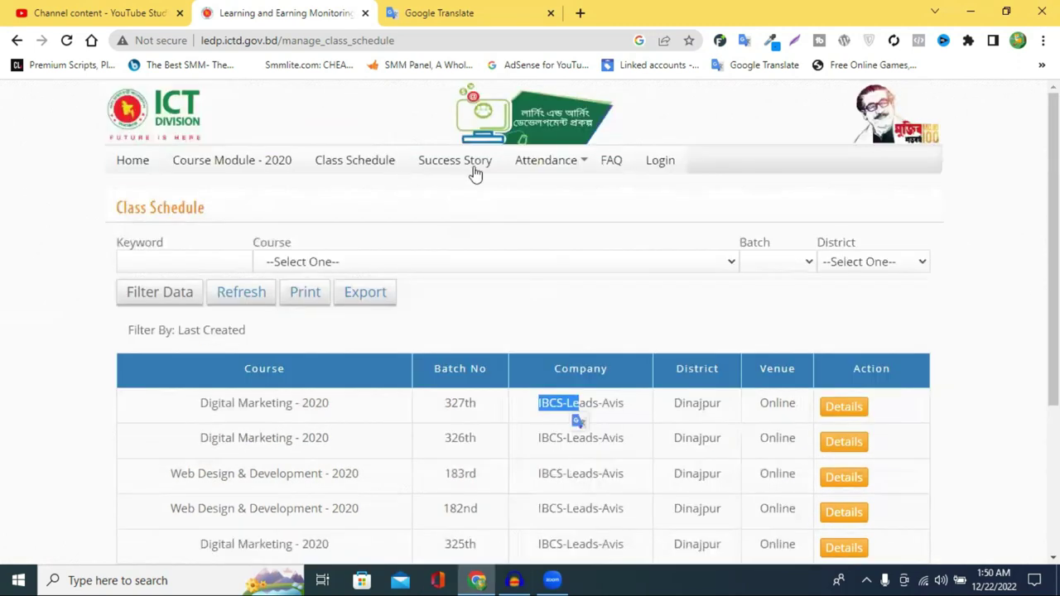
Open Success Story and scroll the earnings story table down to the pagination and back.
click(485, 174)
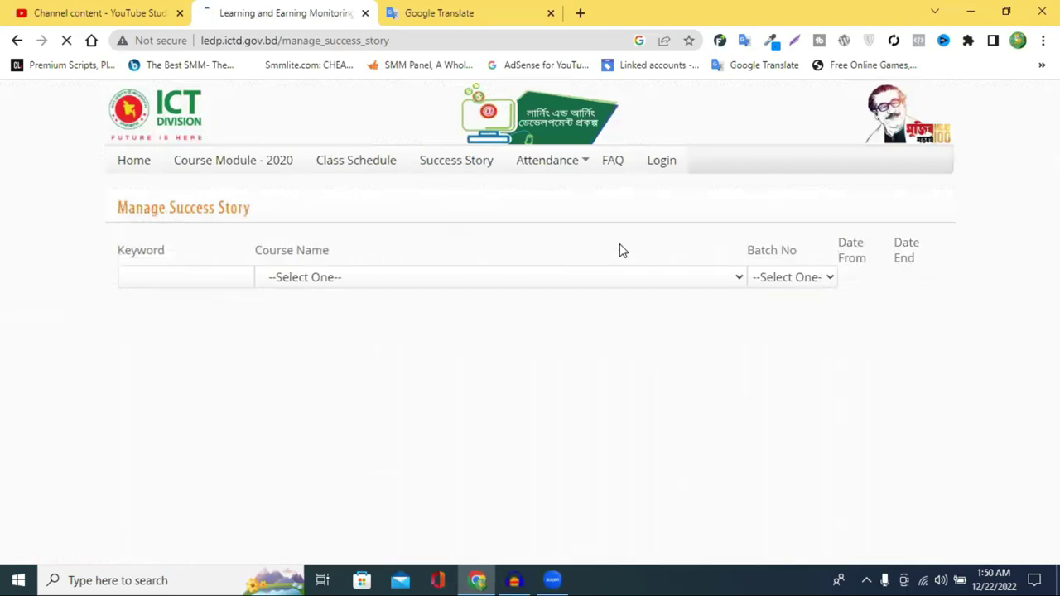
scroll(620, 243, down, 2)
scroll(622, 250, down, 2)
scroll(610, 208, up, 1)
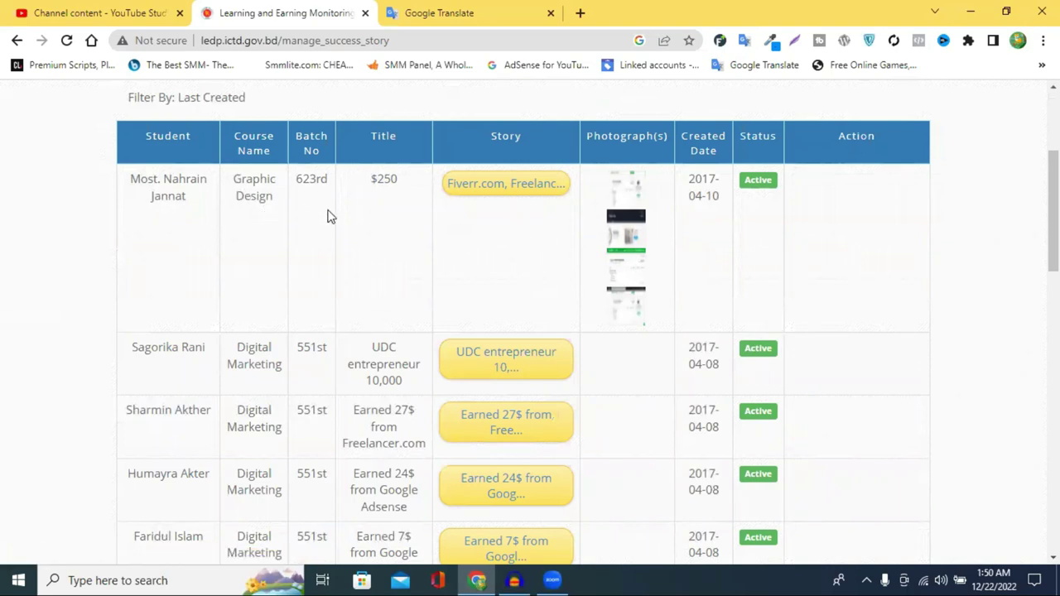
double_click(387, 185)
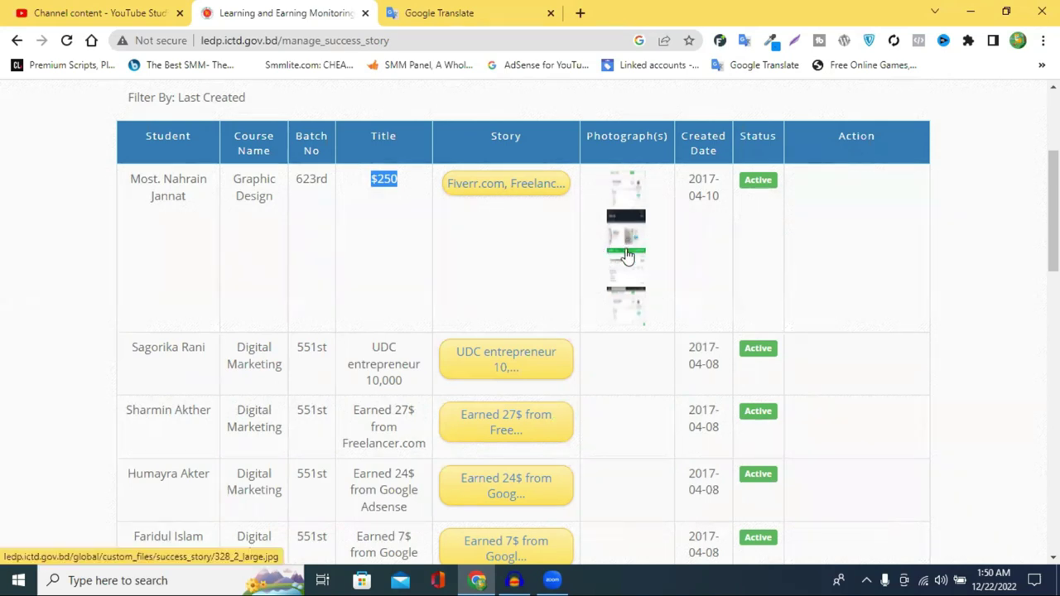
scroll(627, 257, down, 1)
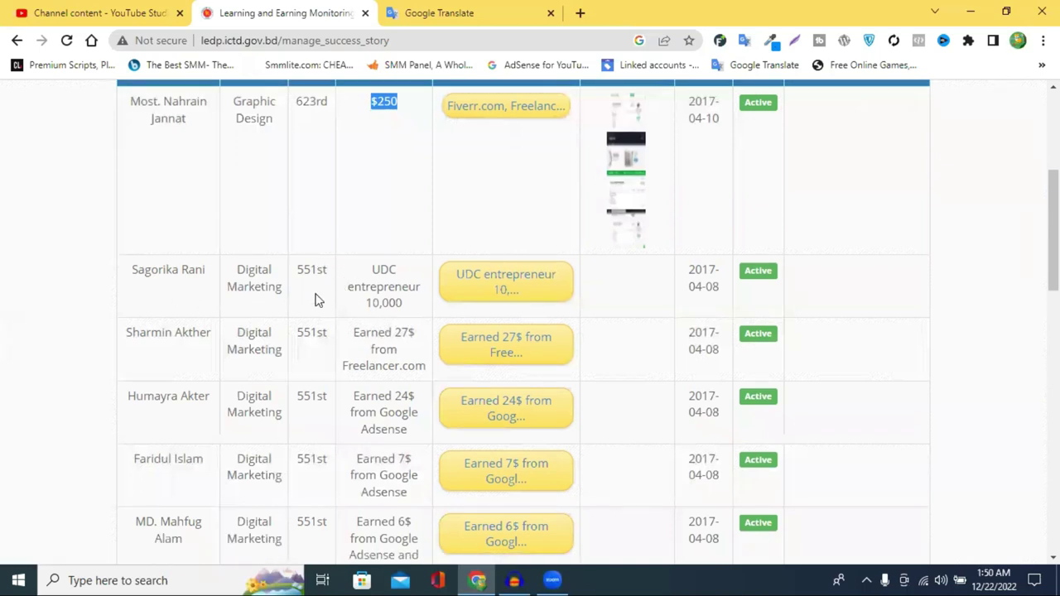
scroll(497, 300, up, 2)
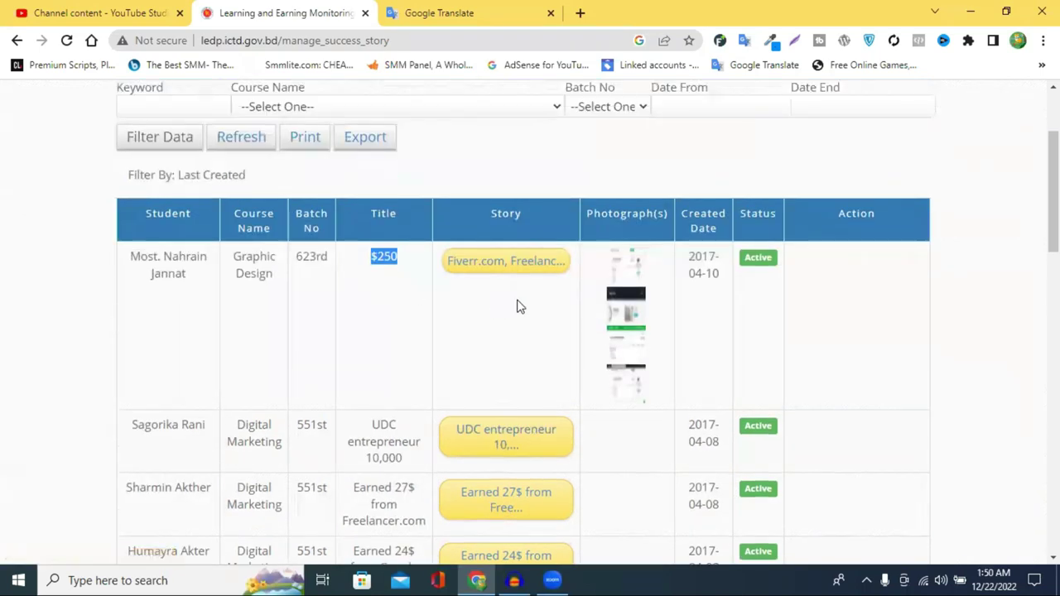
scroll(698, 323, down, 2)
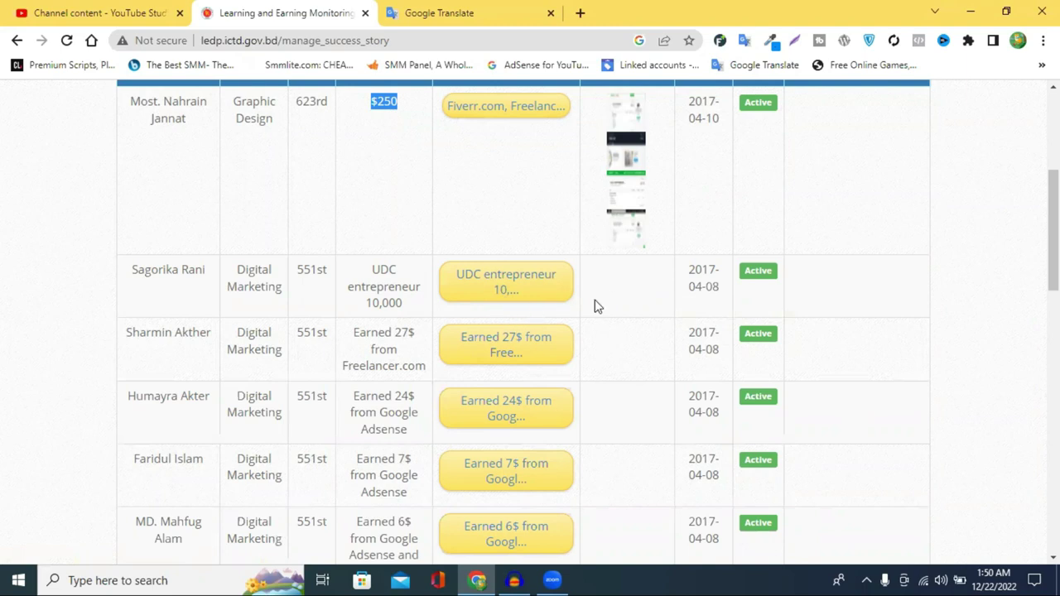
scroll(497, 289, down, 5)
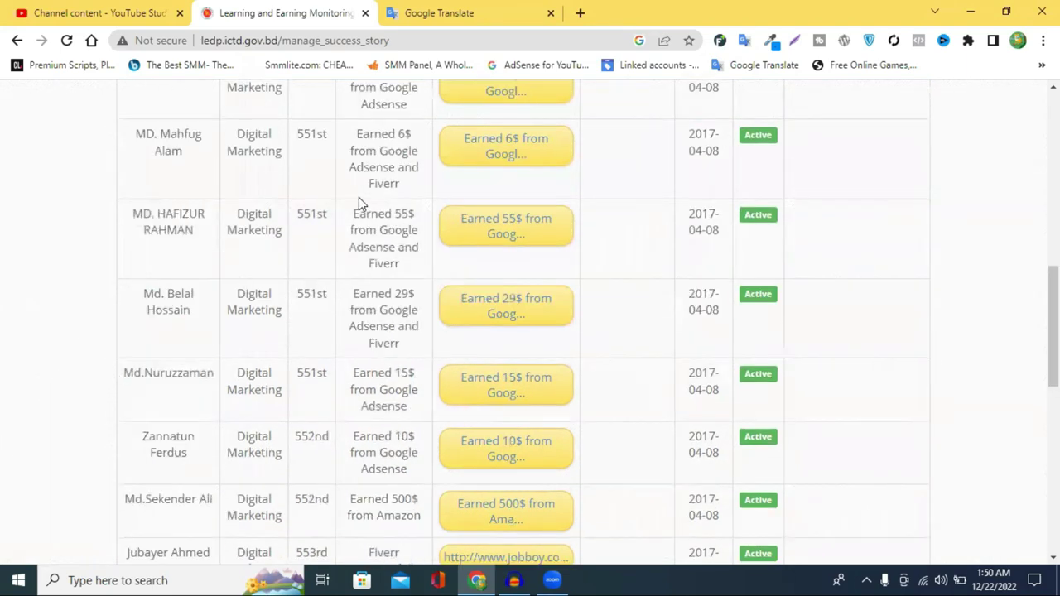
scroll(359, 203, down, 8)
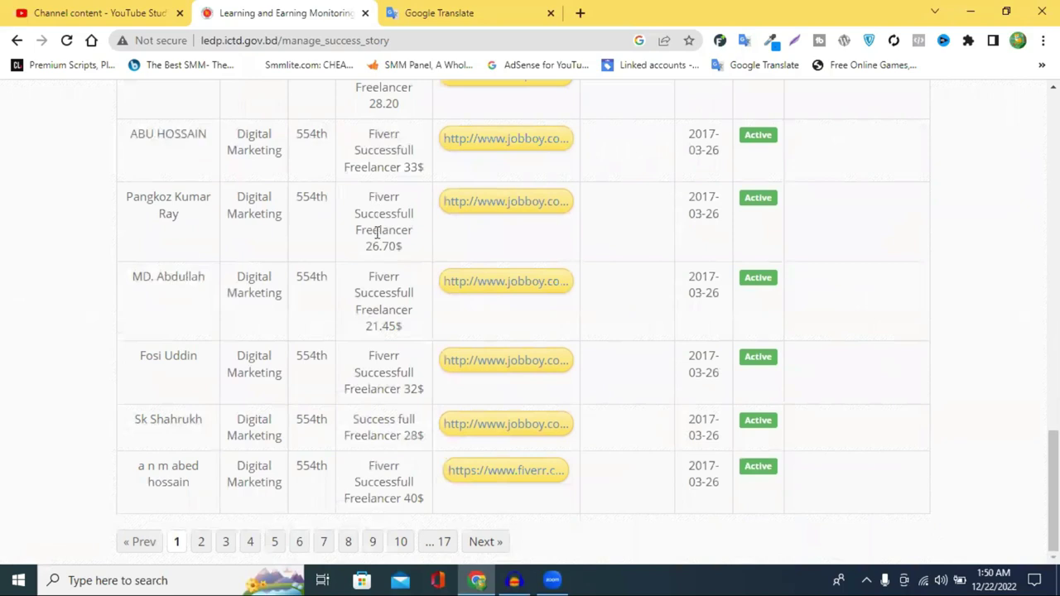
scroll(376, 232, up, 15)
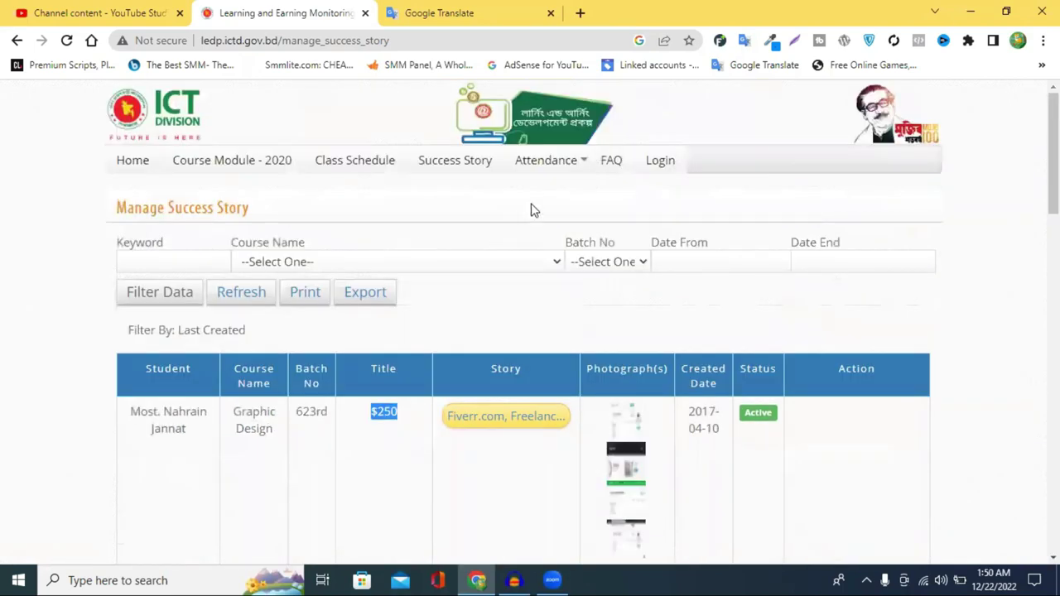